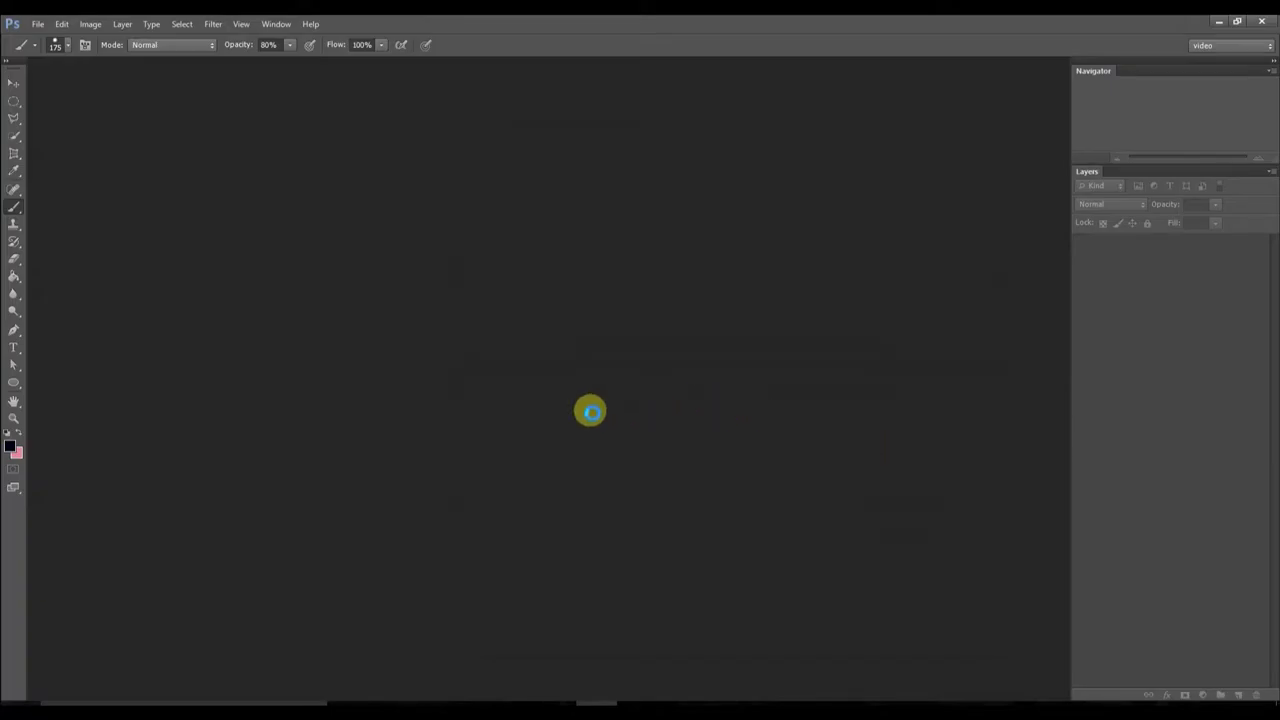
Unlock the Background as Layer 0 and copy the rear wheel onto a circular layer named r.
key(ctrl+0)
scroll(450, 405, up, 3)
scroll(450, 402, up, 3)
key(m)
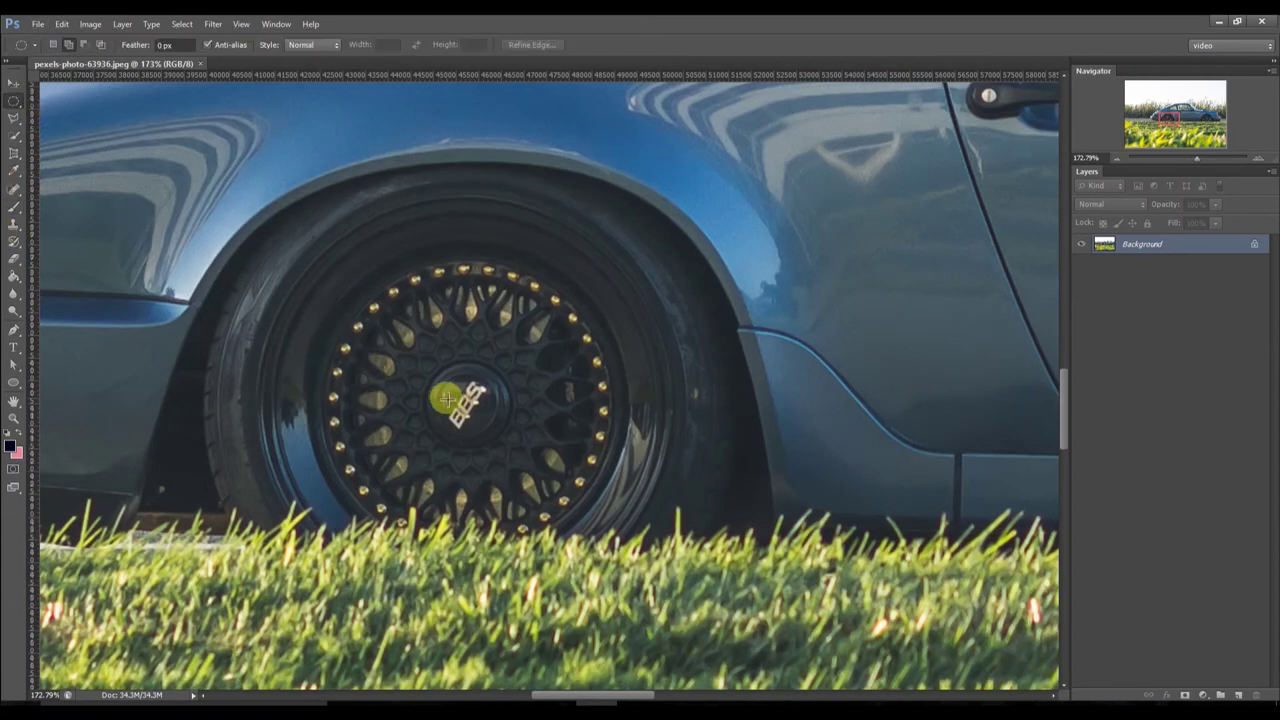
double_click(1197, 250)
click(755, 242)
mouse_move(466, 400)
mouse_down()
mouse_move(511, 453)
mouse_move(737, 632)
mouse_move(808, 643)
mouse_up()
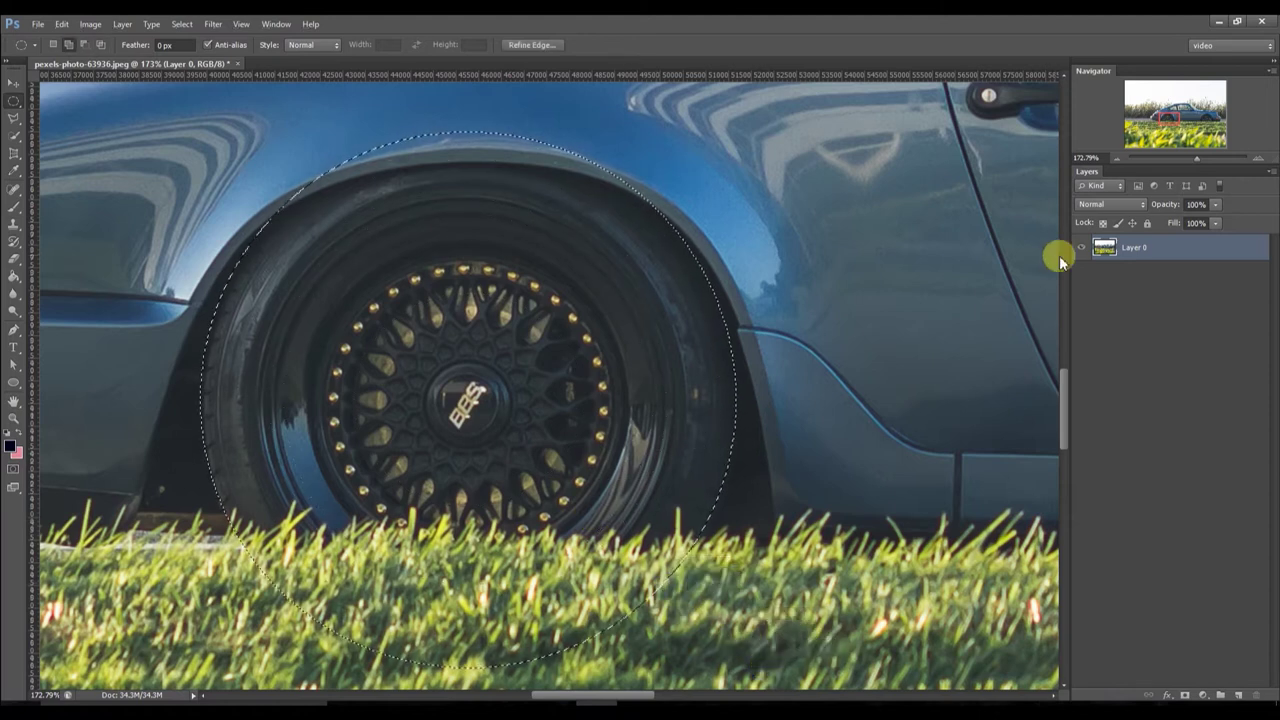
key(ctrl+j)
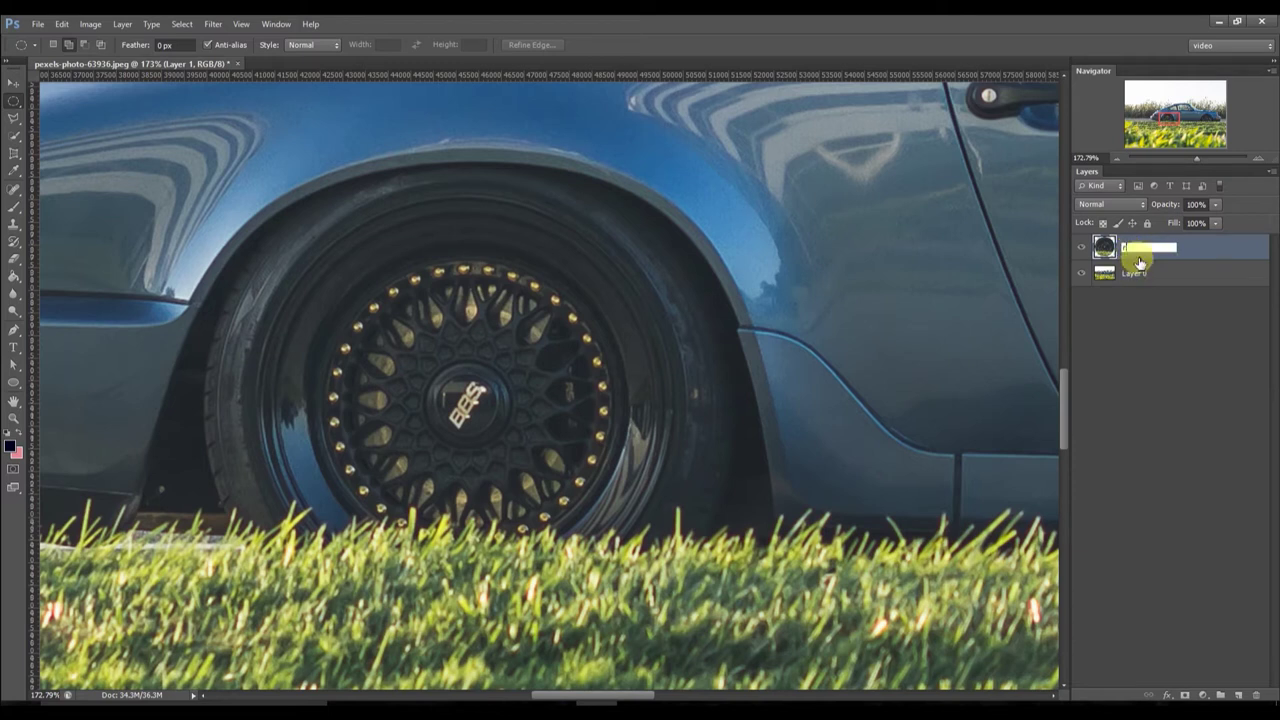
key(Return)
Copy the front wheel from Layer 0 onto its own circular layer named front.
scroll(609, 409, right, 3)
scroll(257, 366, right, 5)
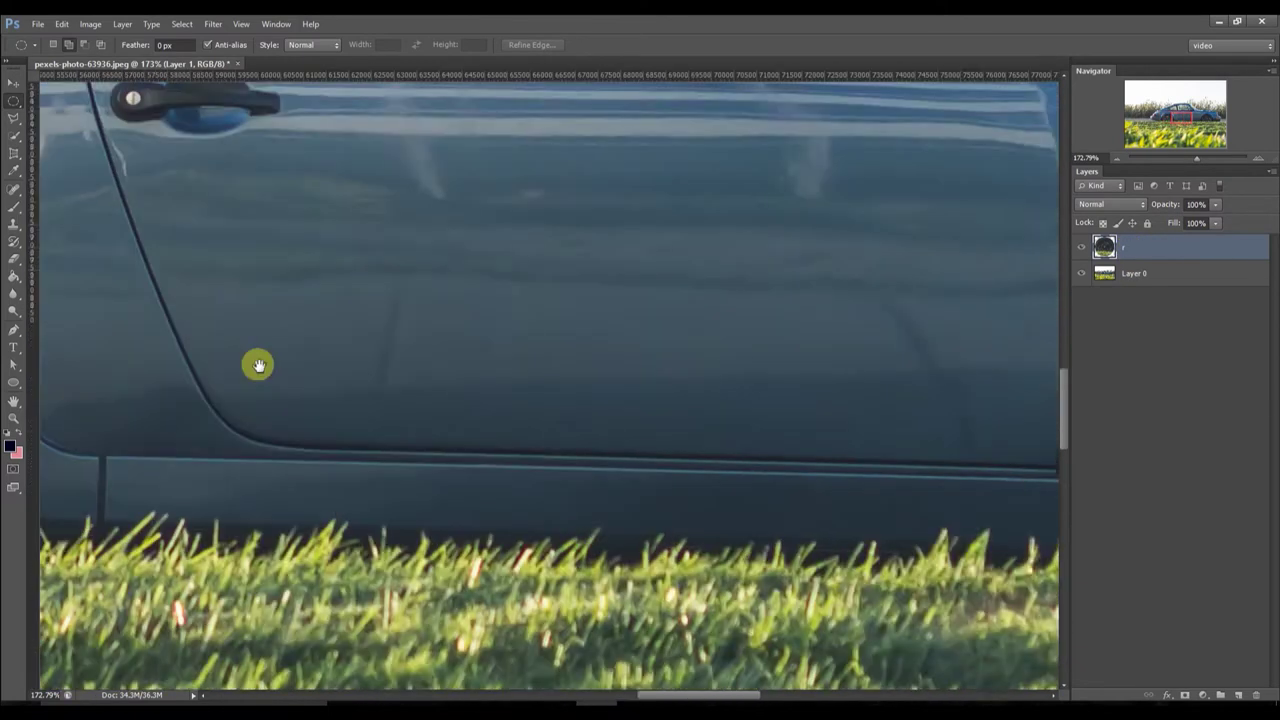
scroll(689, 320, right, 5)
scroll(1026, 236, right, 3)
click(1134, 273)
key(ctrl+r)
drag(605, 413, 983, 675)
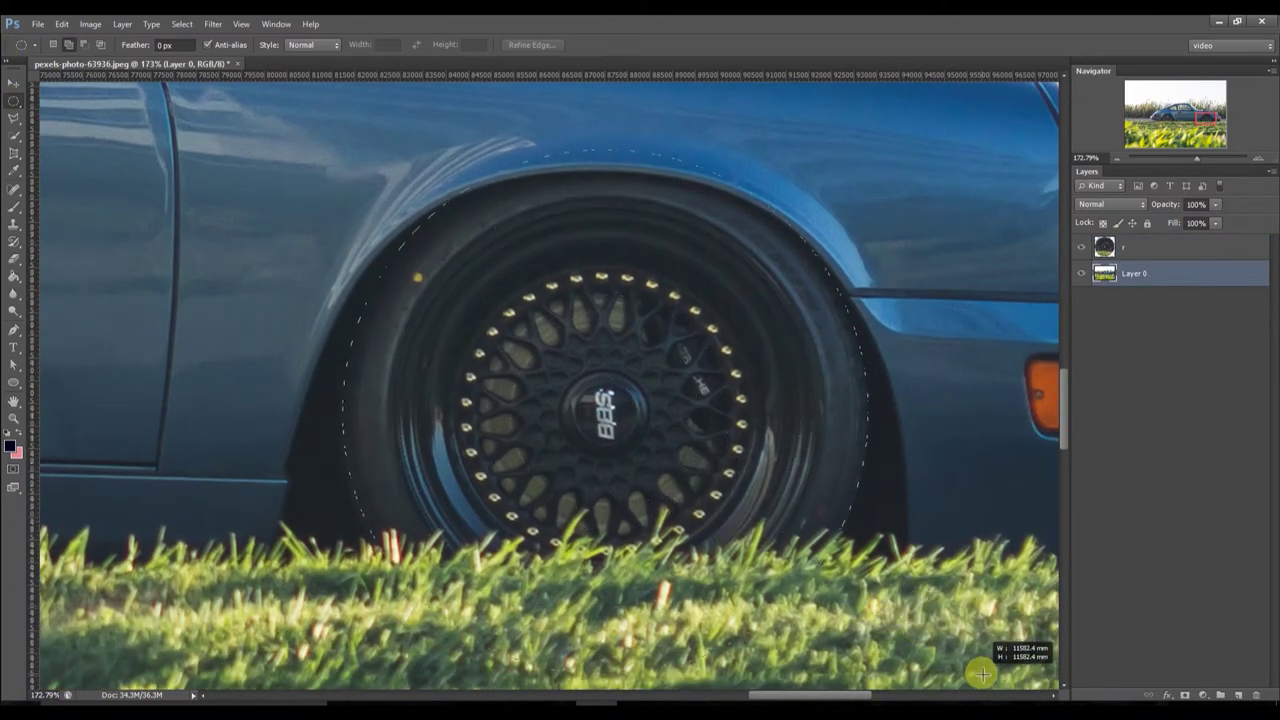
key(ctrl+j)
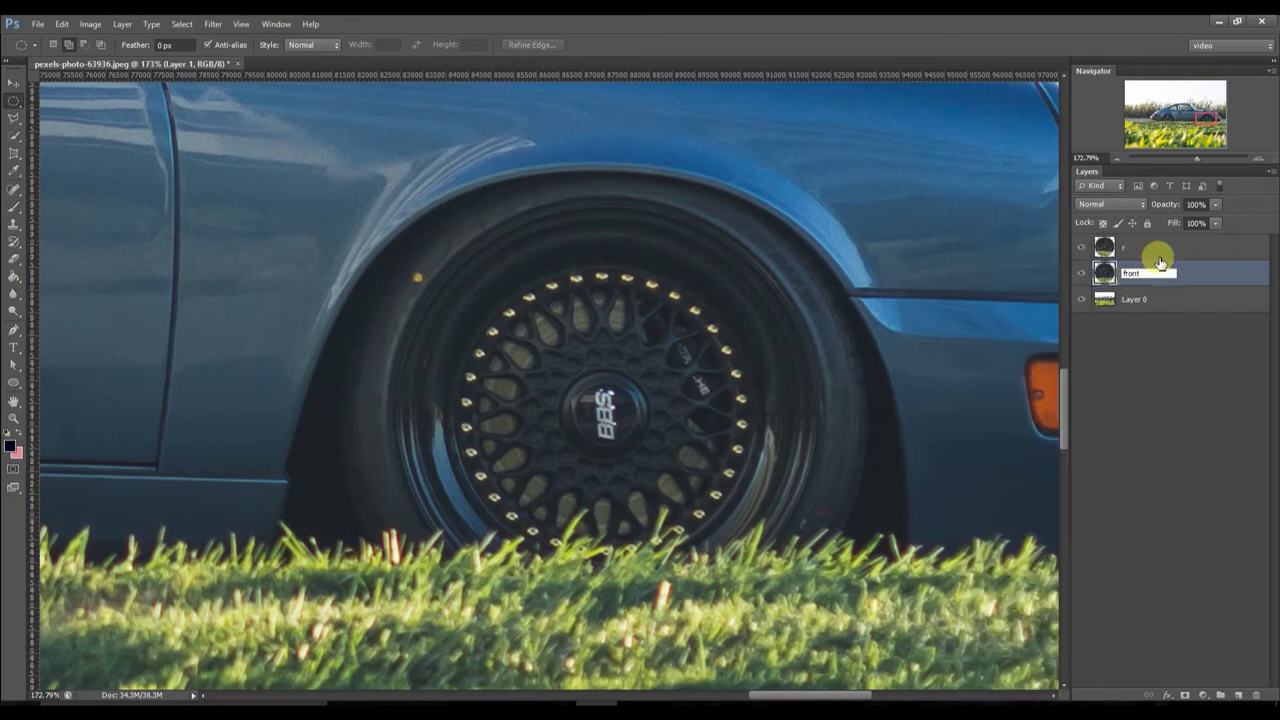
key(Return)
double_click(1163, 251)
Convert the front layer to a smart object and open its contents for editing.
click(1190, 95)
right_click(1166, 249)
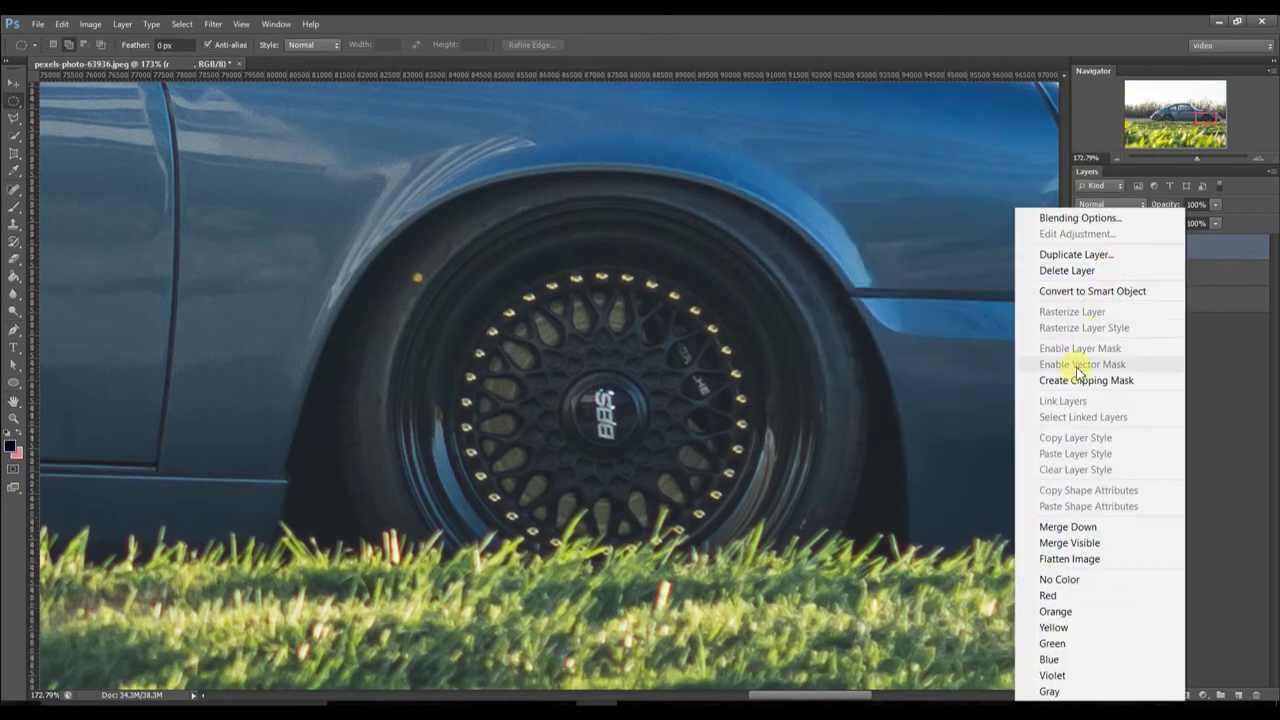
click(1096, 291)
right_click(1148, 275)
click(1096, 298)
double_click(1105, 280)
right_click(1105, 249)
right_click(1148, 245)
click(1085, 291)
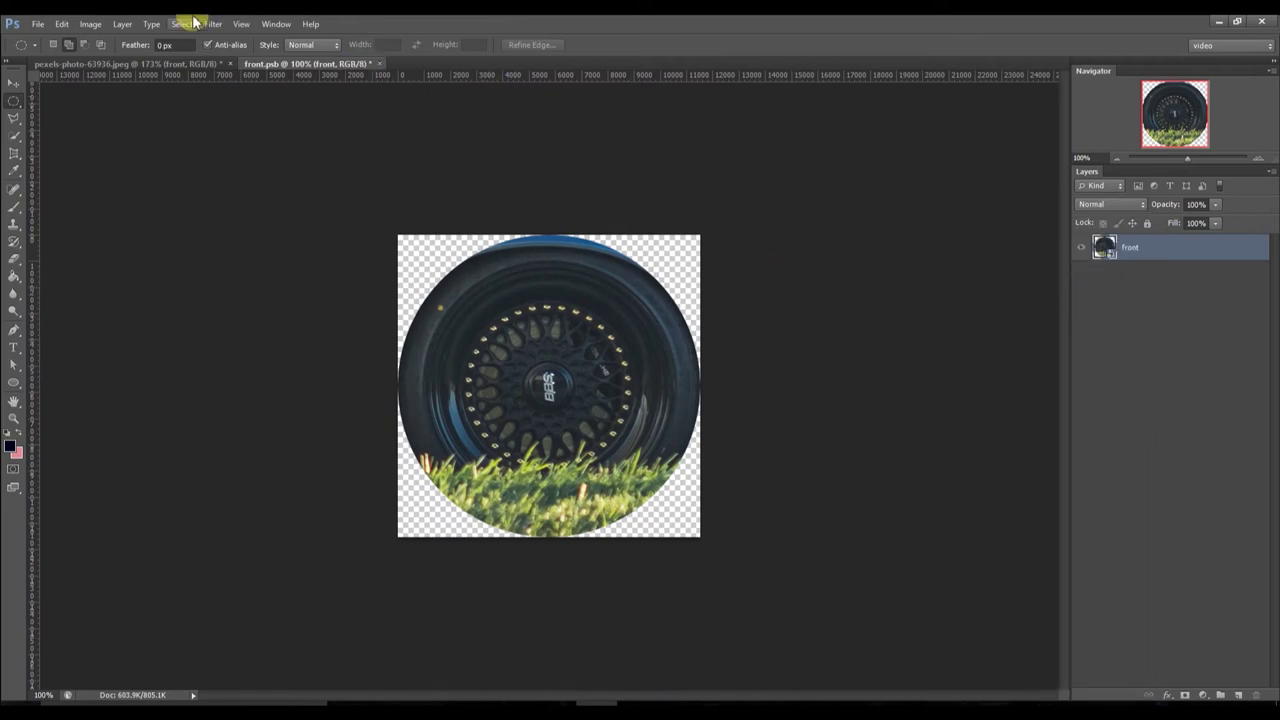
Apply a Spin radial blur to the front wheel, then save and close the smart object.
click(204, 25)
mouse_move(305, 193)
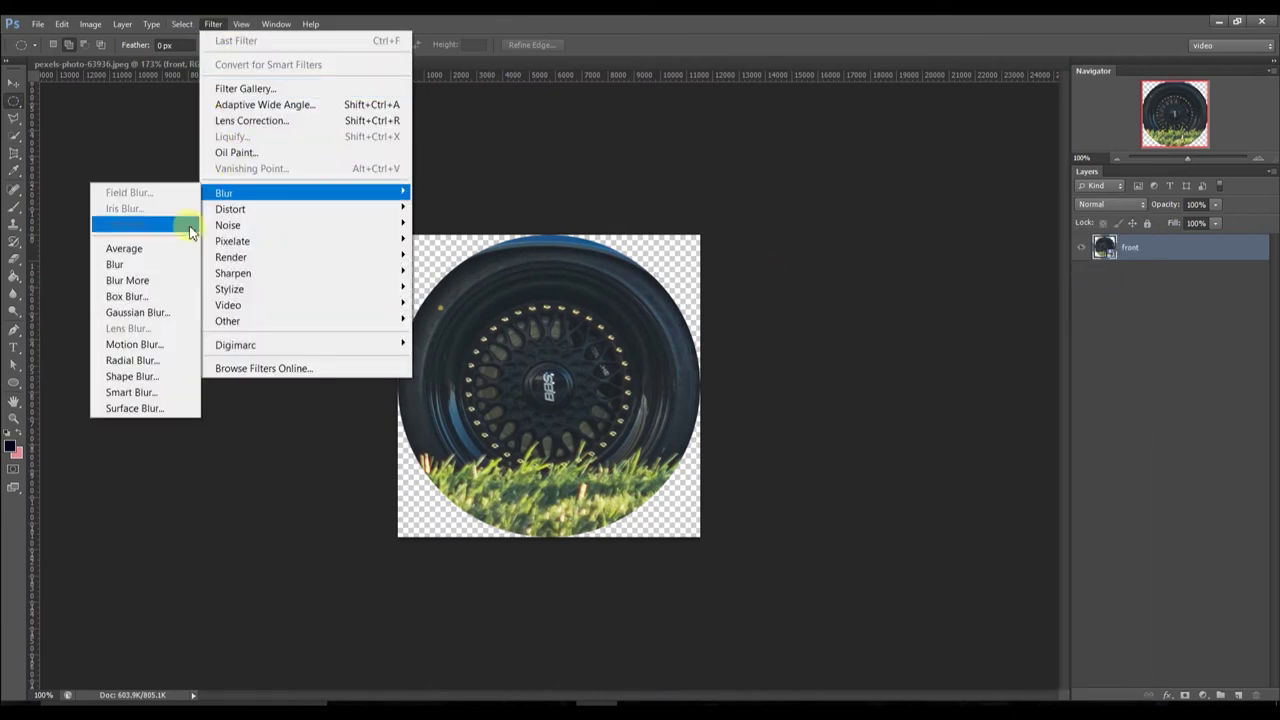
click(140, 360)
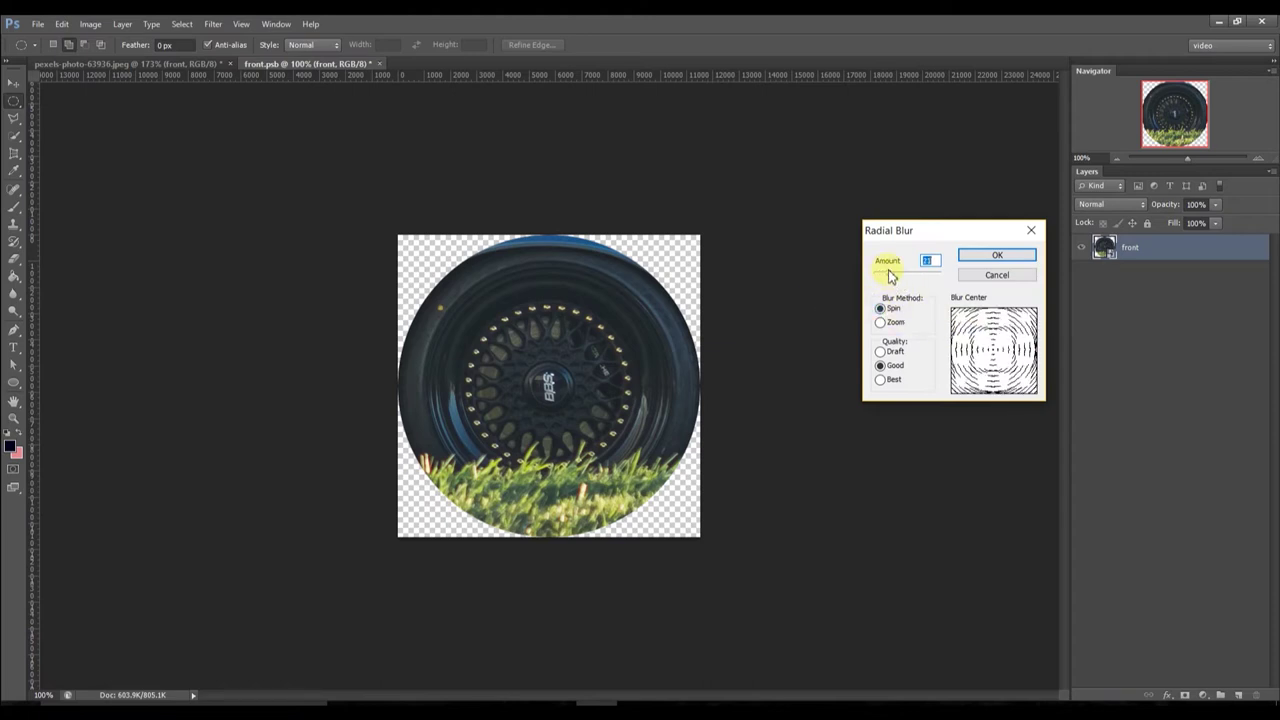
click(976, 254)
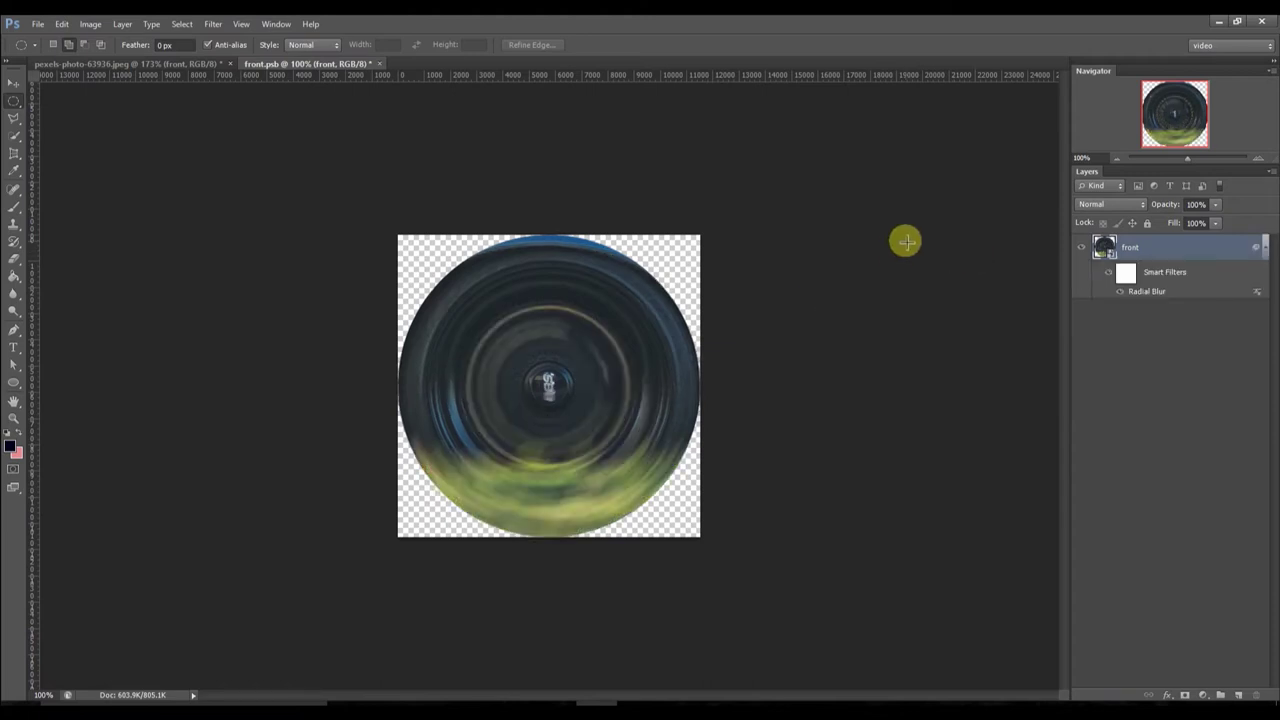
double_click(1190, 294)
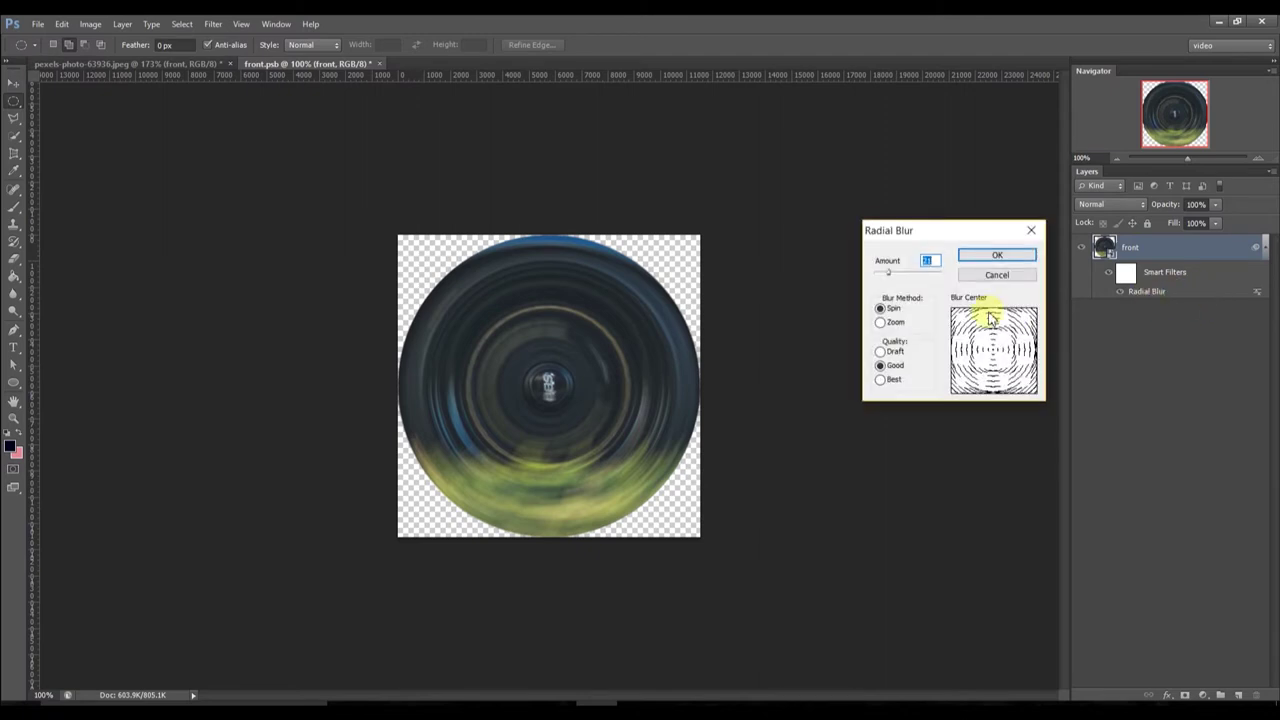
click(966, 256)
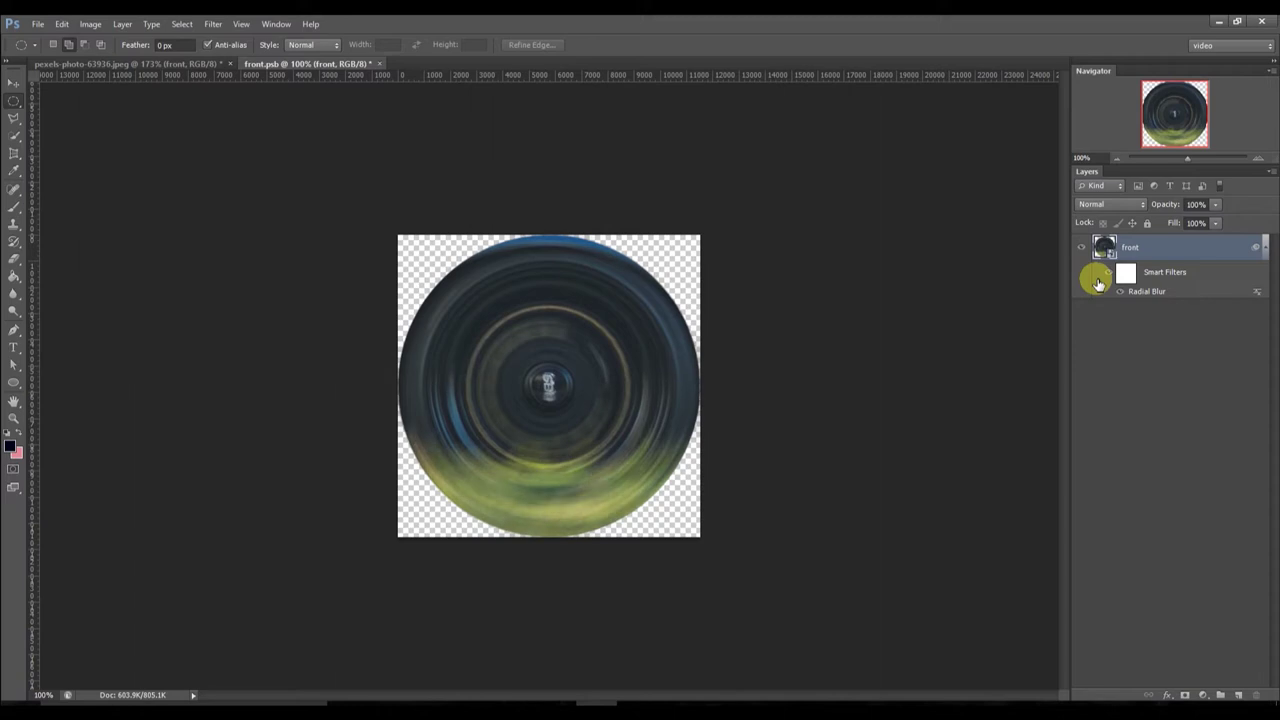
key(ctrl+s)
key(ctrl+w)
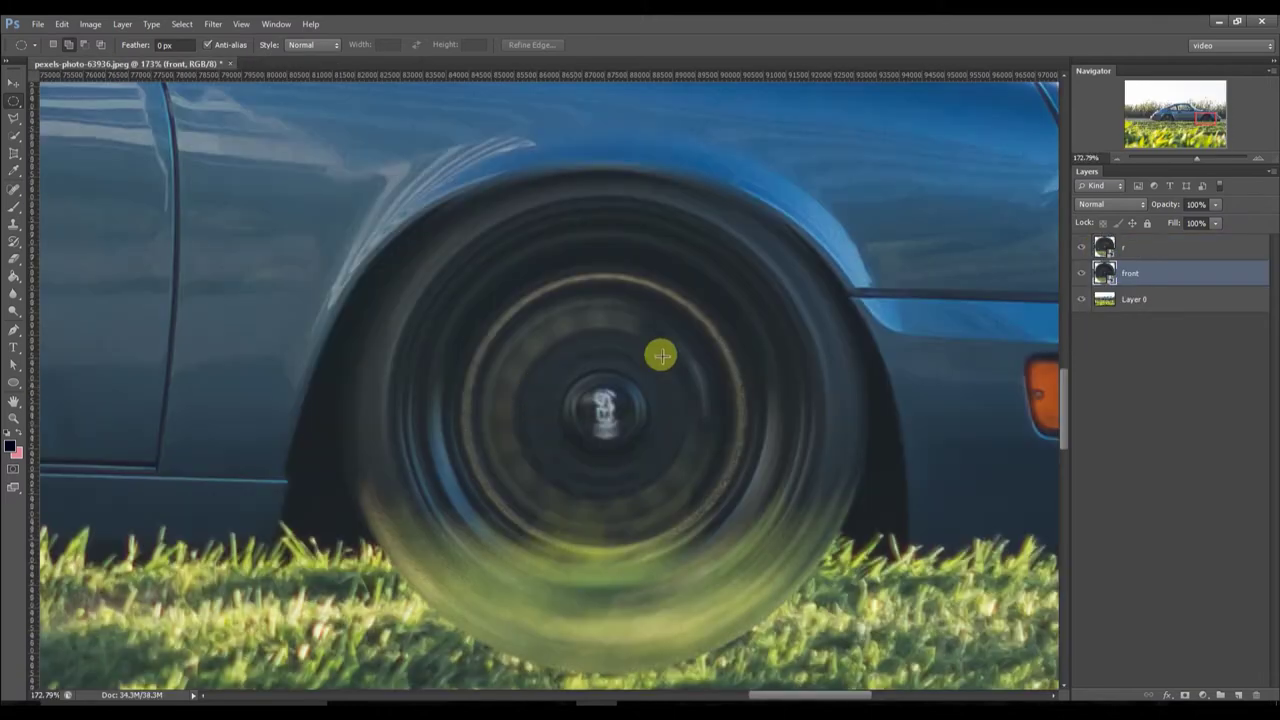
Add a layer mask to front and paint away the wheel's blurred bottom with a soft 51% brush.
click(1187, 697)
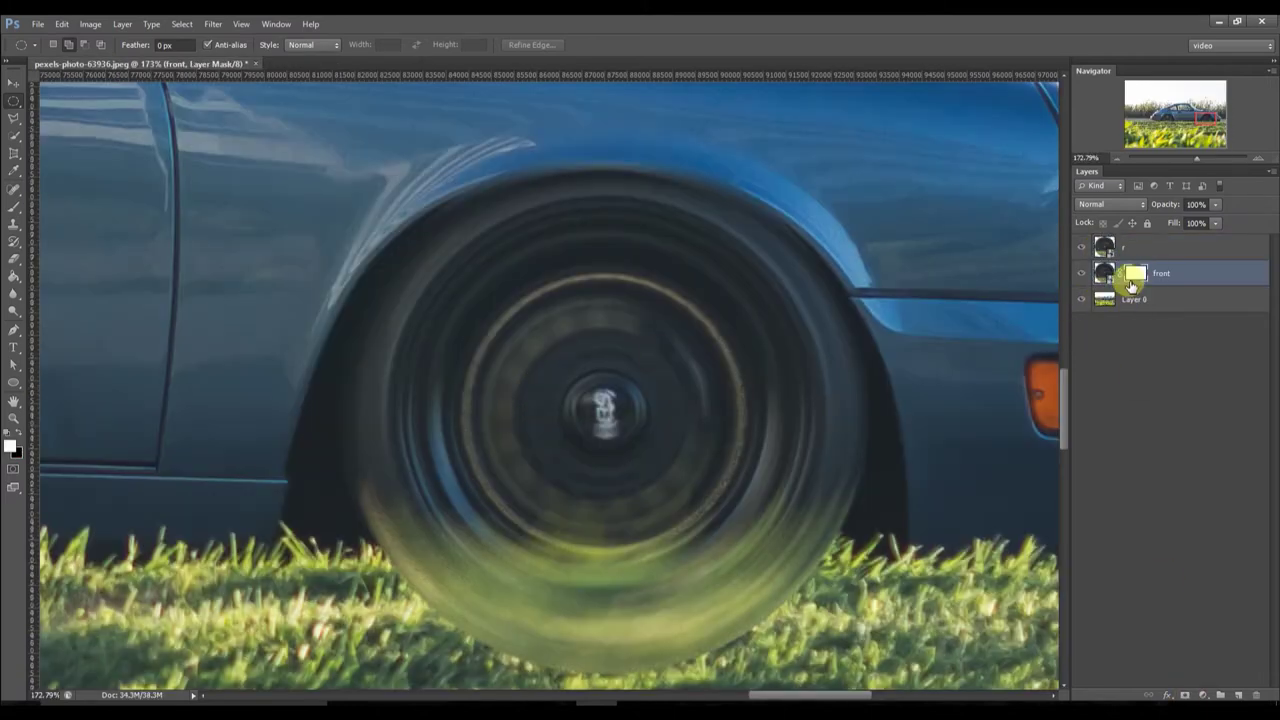
click(7, 208)
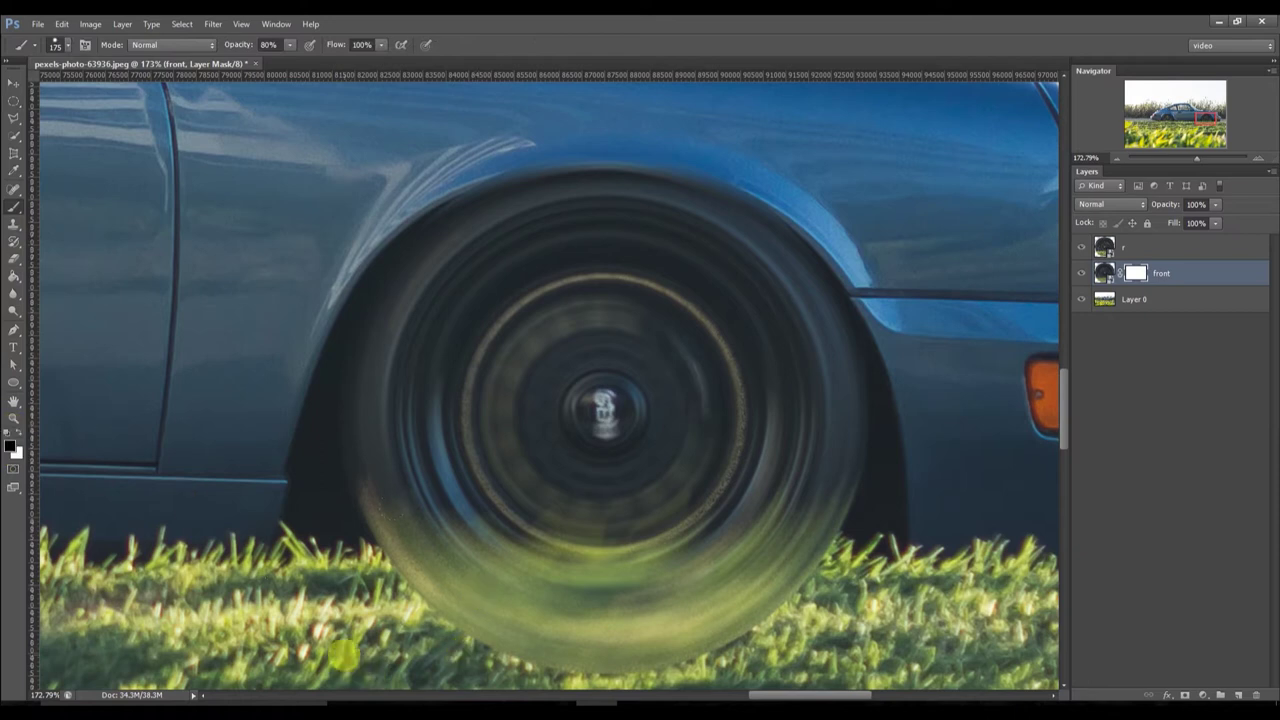
drag(343, 655, 798, 625)
key(ctrl+z)
click(56, 45)
scroll(514, 294, down, 5)
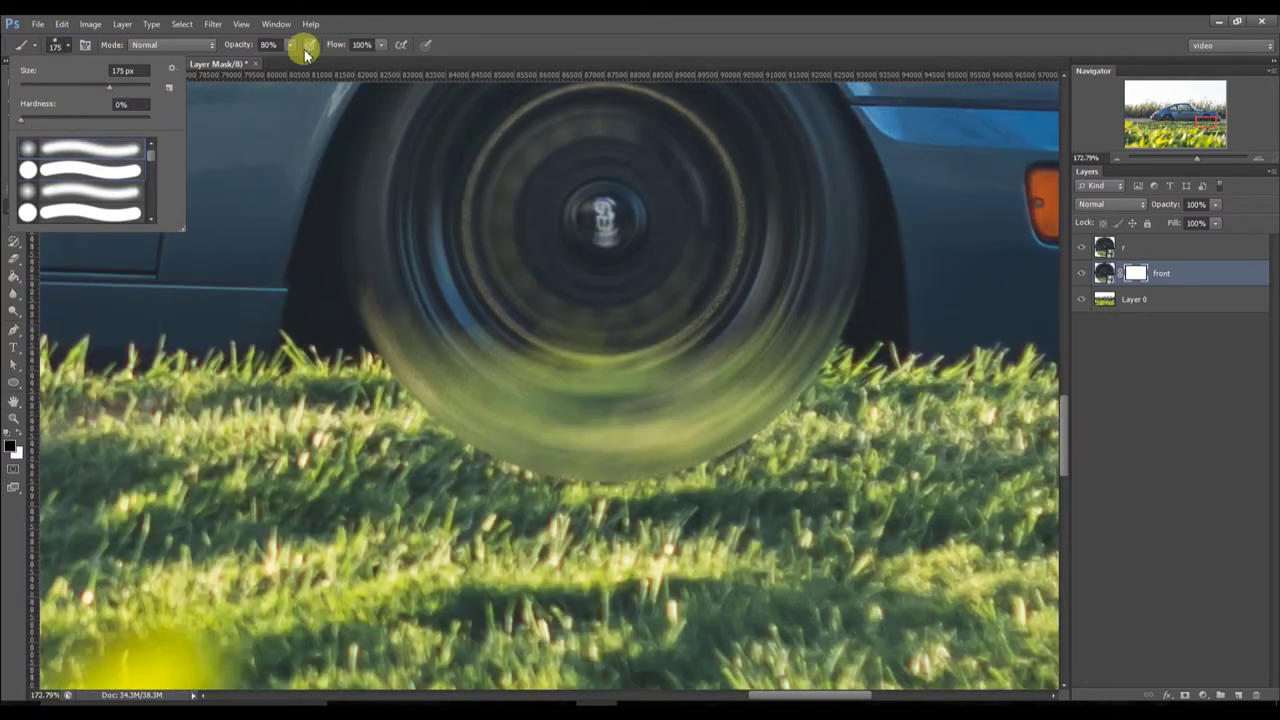
drag(290, 44, 276, 71)
drag(405, 418, 763, 420)
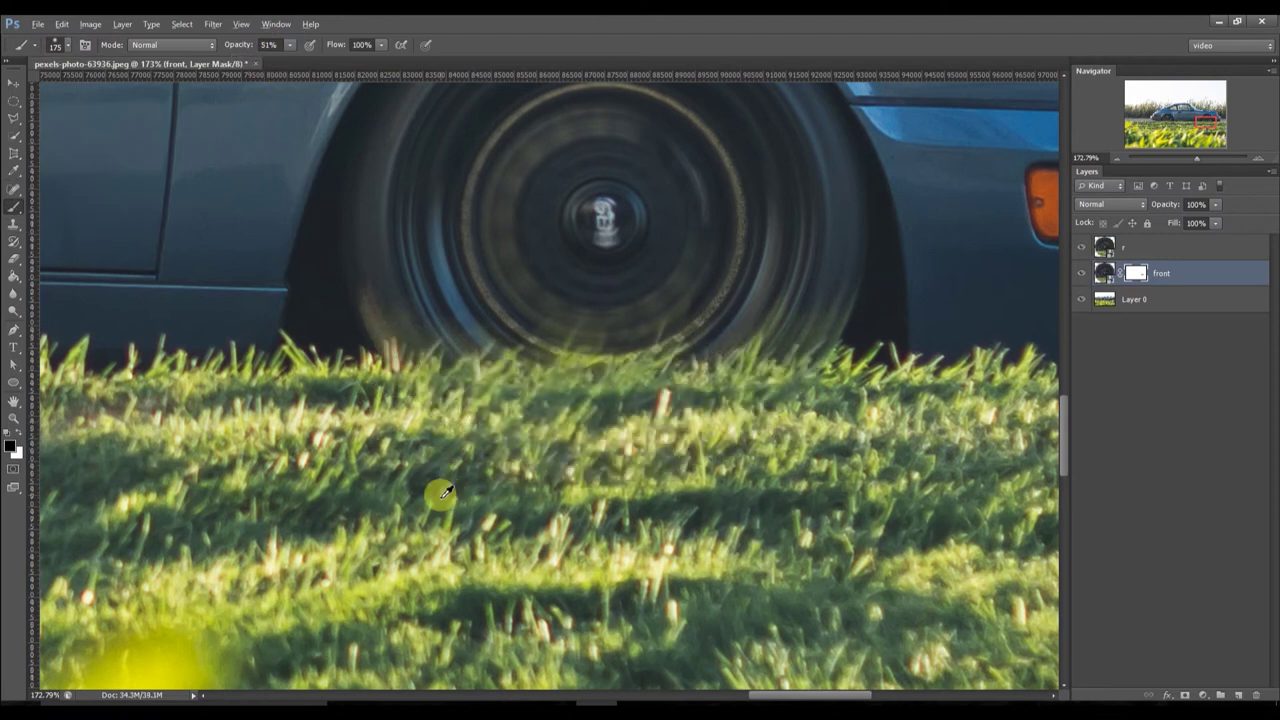
scroll(437, 491, down, 2)
mouse_move(437, 491)
mouse_down()
mouse_move(600, 545)
mouse_move(1000, 331)
mouse_up()
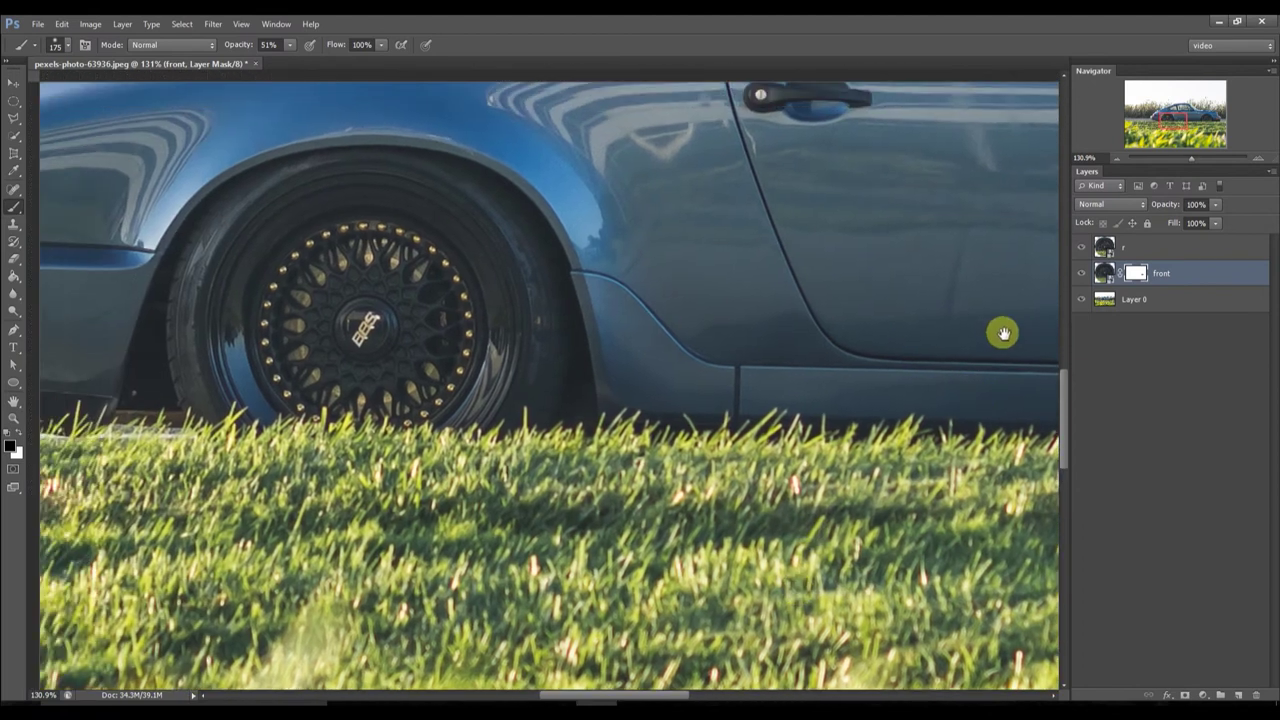
double_click(1104, 247)
Apply a Spin radial blur to the rear wheel's smart object, then save and close it.
click(213, 24)
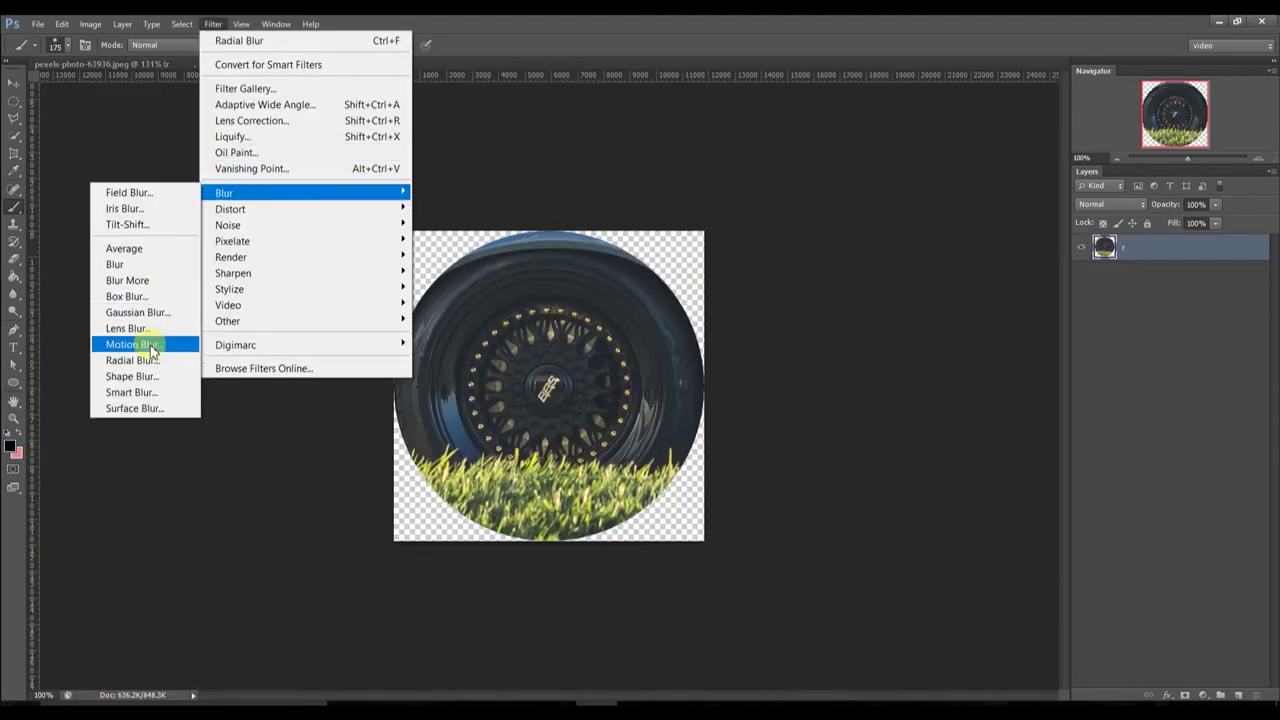
click(133, 360)
click(1034, 228)
click(213, 24)
click(133, 338)
click(1234, 362)
click(213, 24)
click(133, 360)
click(970, 257)
key(ctrl+s)
key(ctrl+w)
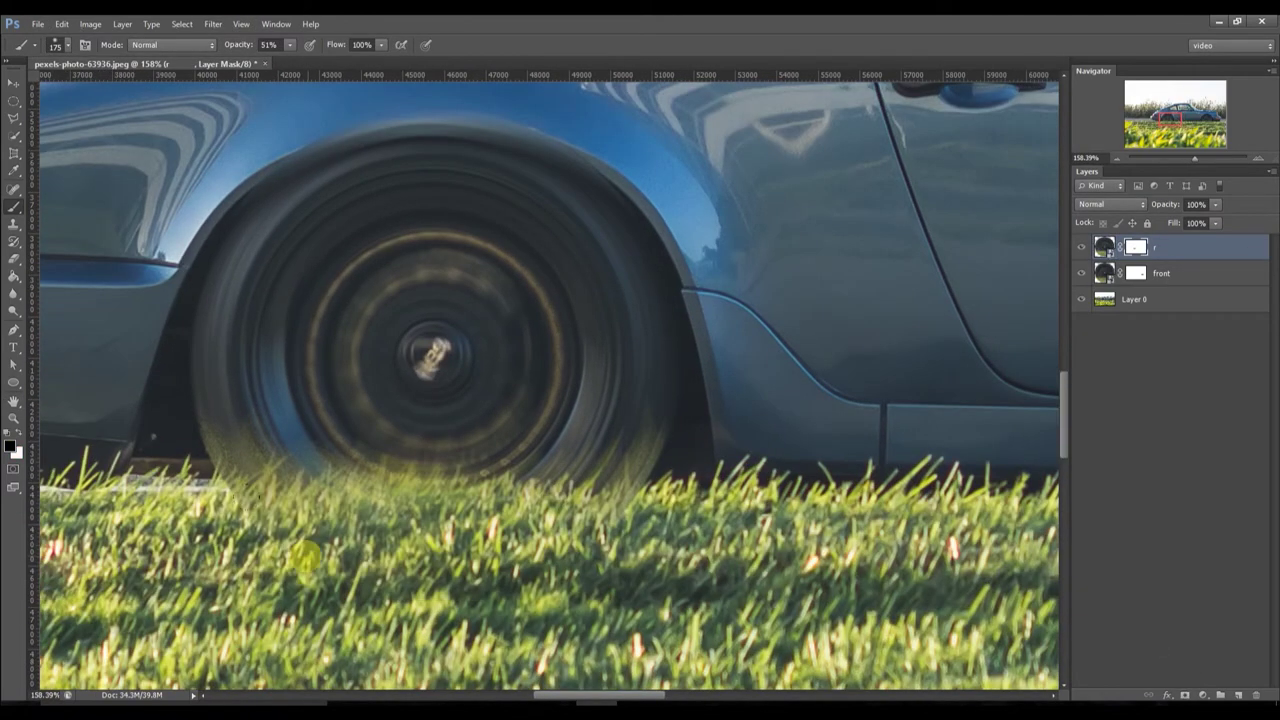
Select Layer 0 and start a Motion Blur filter on the background photo.
click(1135, 299)
click(213, 24)
click(133, 344)
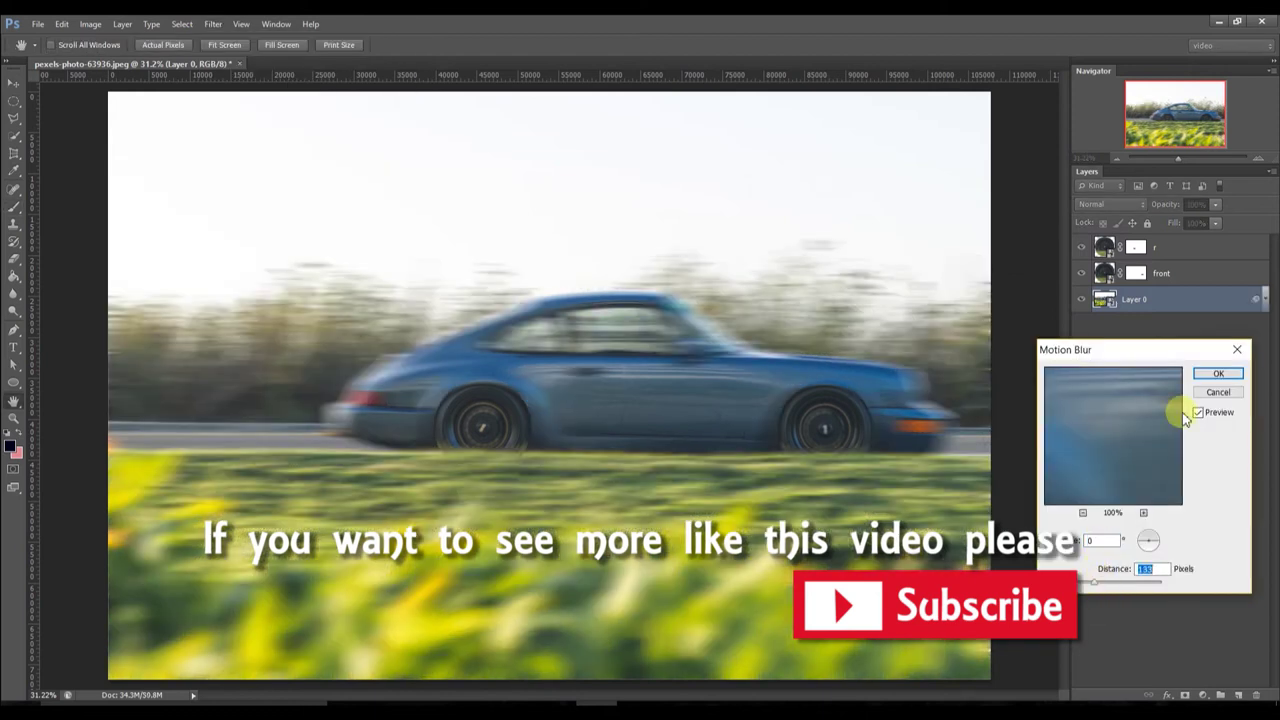
Apply the Motion Blur to Layer 0 and brush its mask off the car's door and rear.
click(1218, 373)
key(b)
scroll(560, 440, up, 3)
mouse_move(576, 452)
mouse_down()
mouse_move(720, 417)
mouse_move(837, 297)
mouse_move(529, 251)
mouse_move(155, 400)
mouse_move(343, 297)
mouse_move(714, 206)
mouse_move(920, 386)
mouse_move(807, 406)
mouse_move(934, 514)
mouse_move(951, 423)
mouse_move(863, 586)
mouse_move(619, 386)
mouse_up()
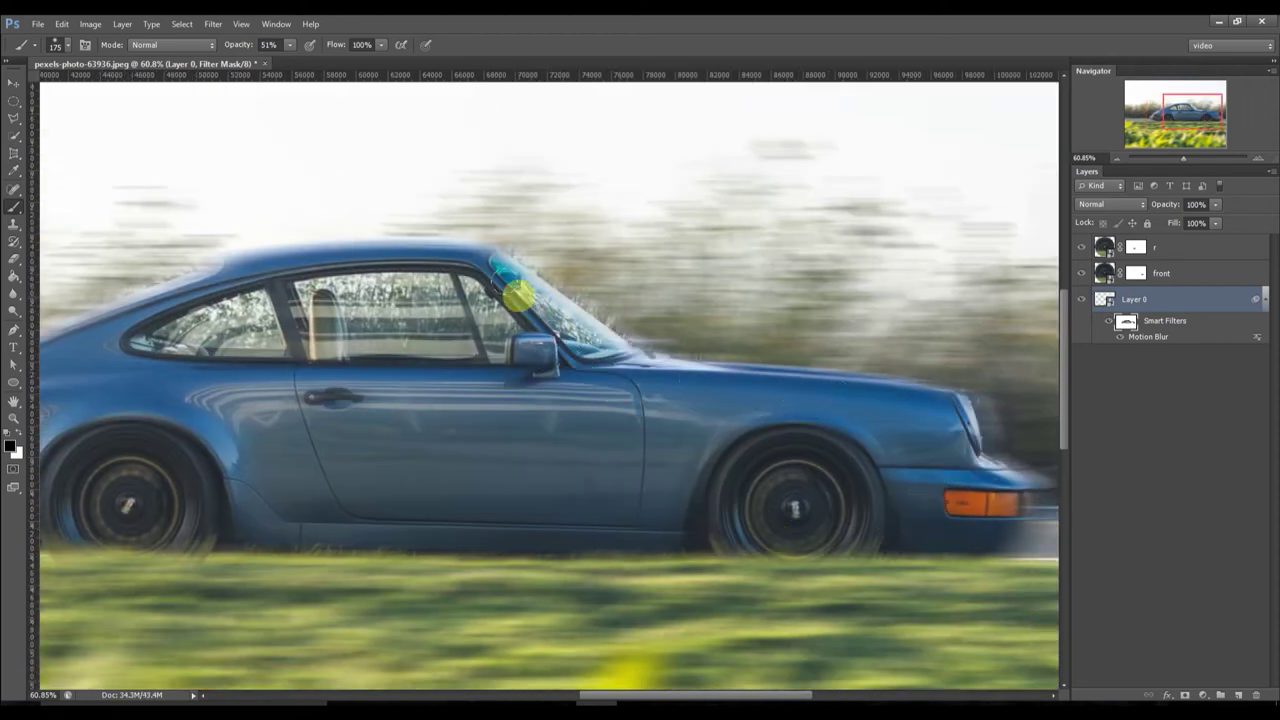
drag(395, 276, 540, 280)
Raise the mask brush to 100% opacity, enlarge it, and reframe the view on the car.
click(290, 44)
drag(290, 60, 326, 60)
key(bracketright)
key(bracketright)
key(bracketright)
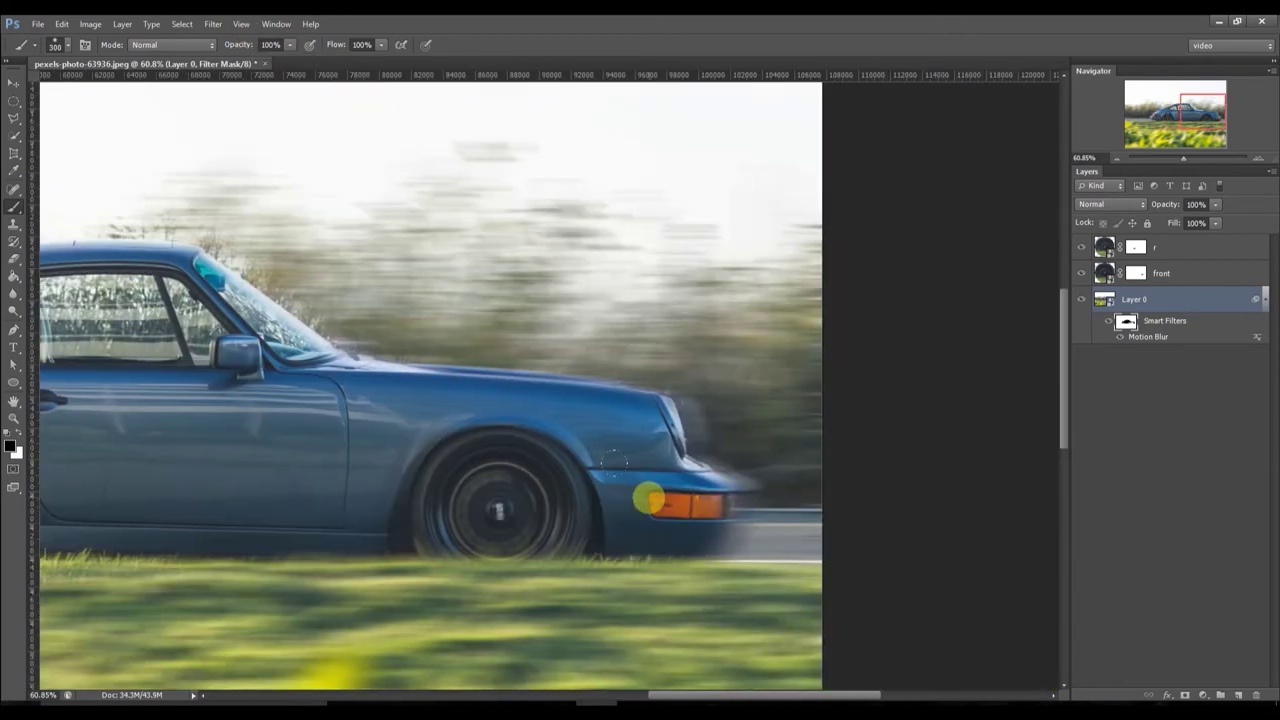
drag(551, 531, 539, 511)
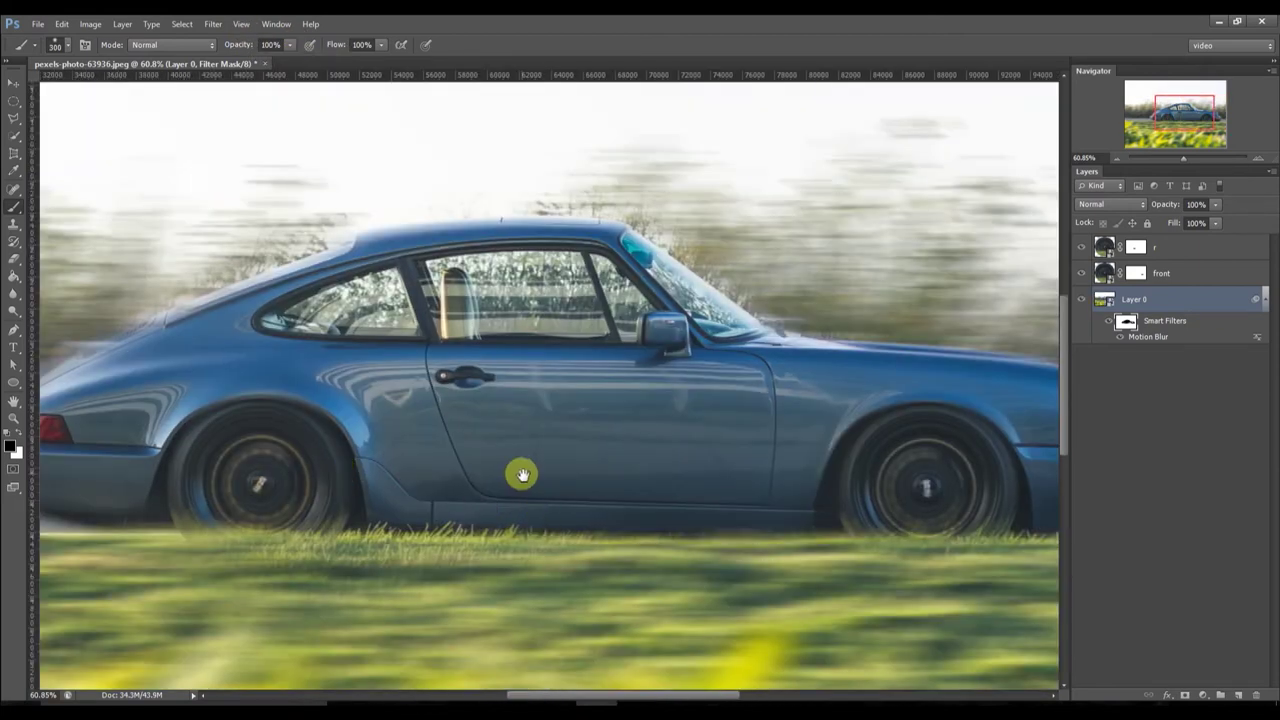
scroll(443, 400, down, 5)
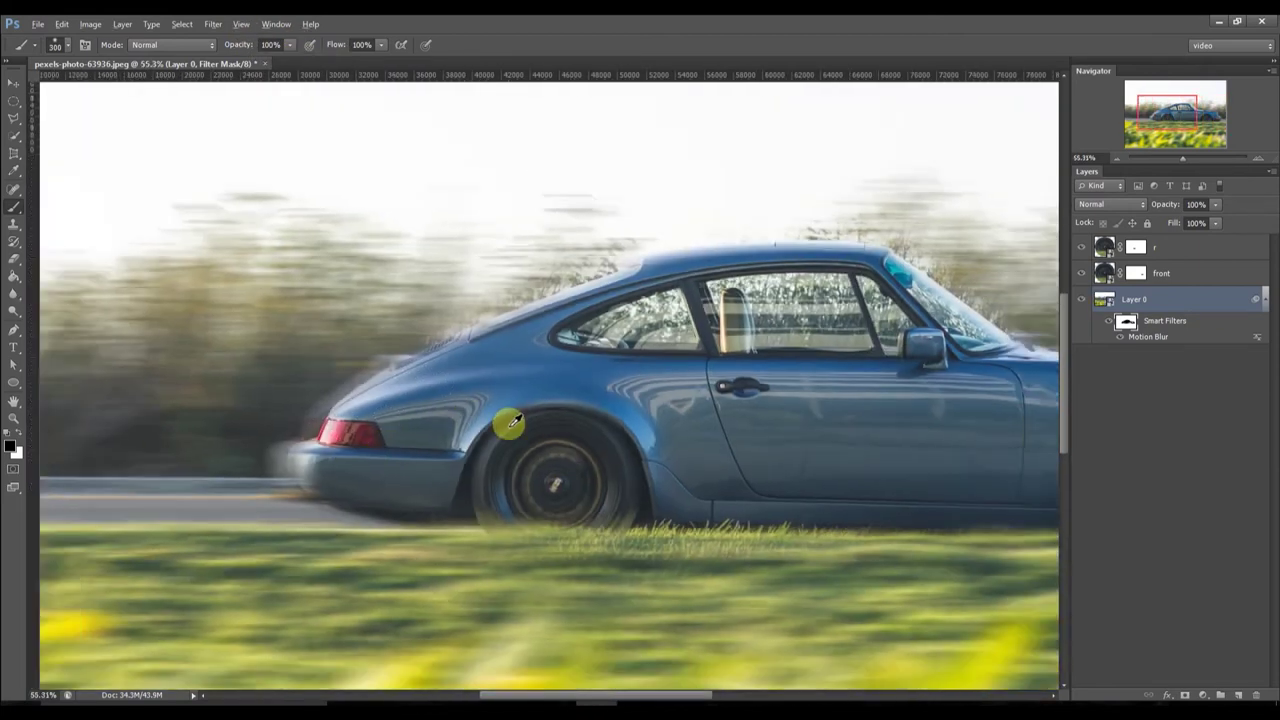
scroll(640, 350, up, 2)
scroll(648, 342, up, 3)
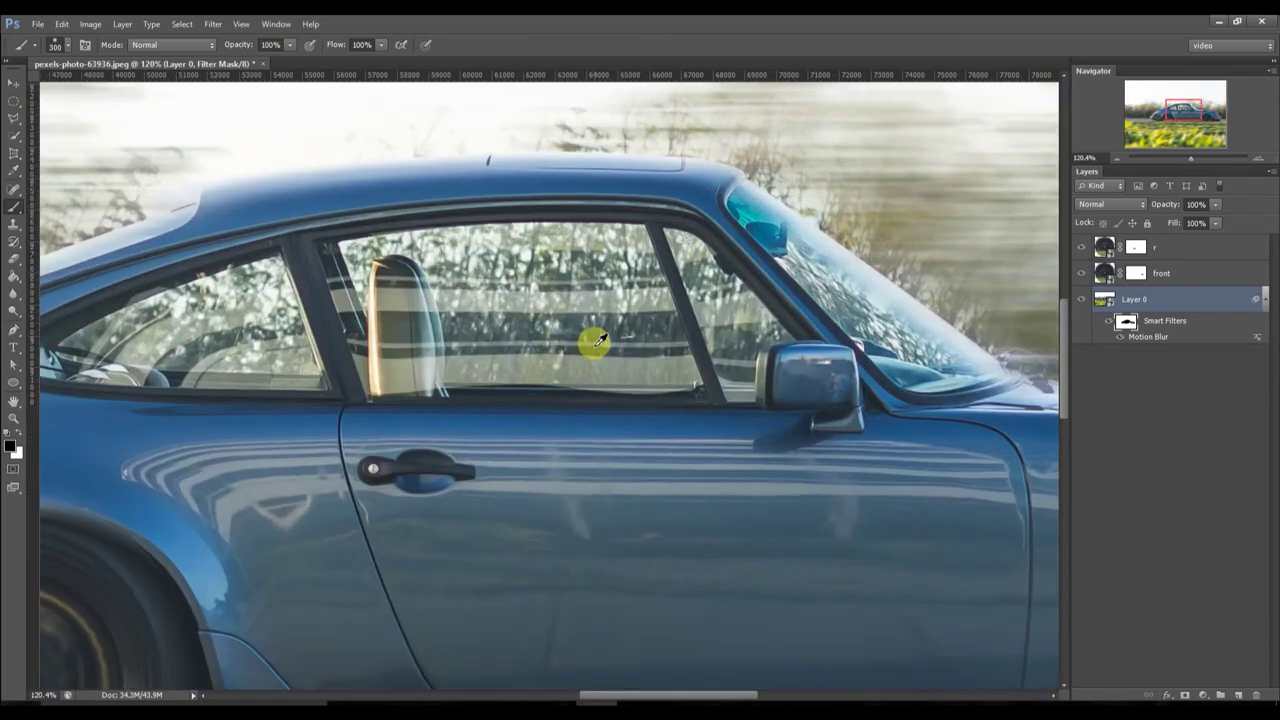
scroll(591, 337, up, 2)
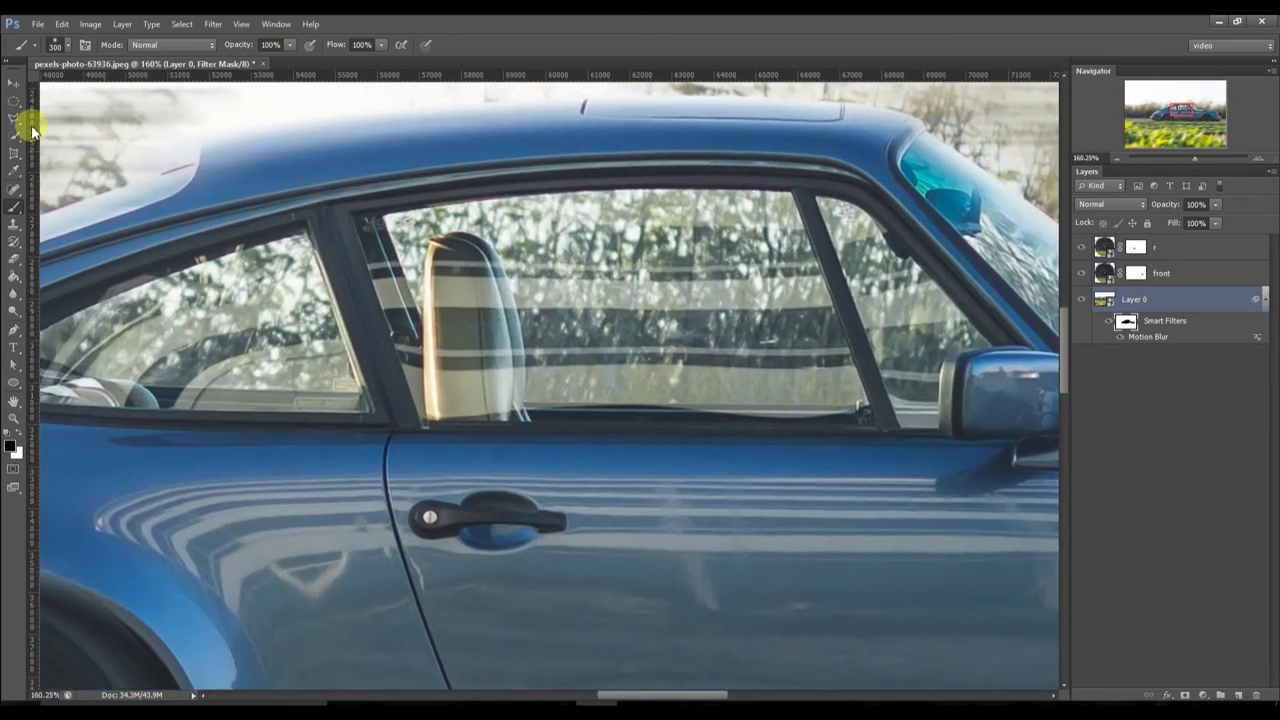
click(14, 118)
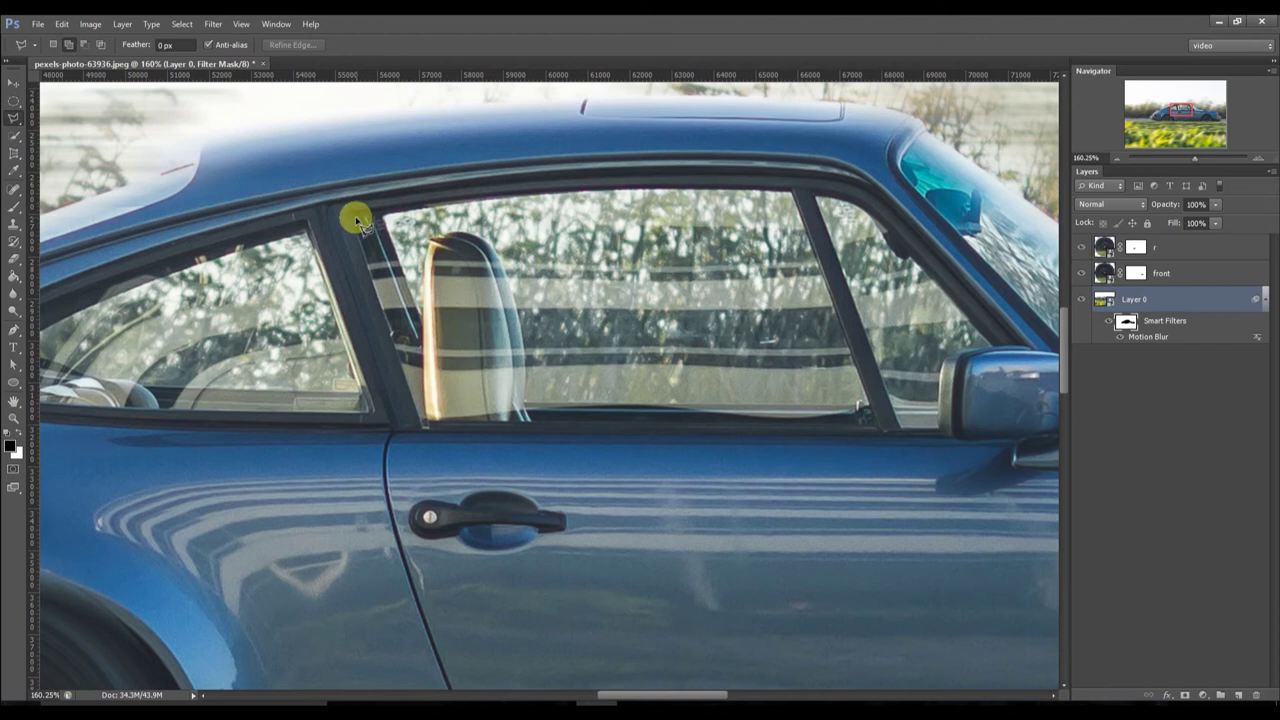
Outline the door window with the Polygonal Lasso and add the rear quarter window.
click(550, 189)
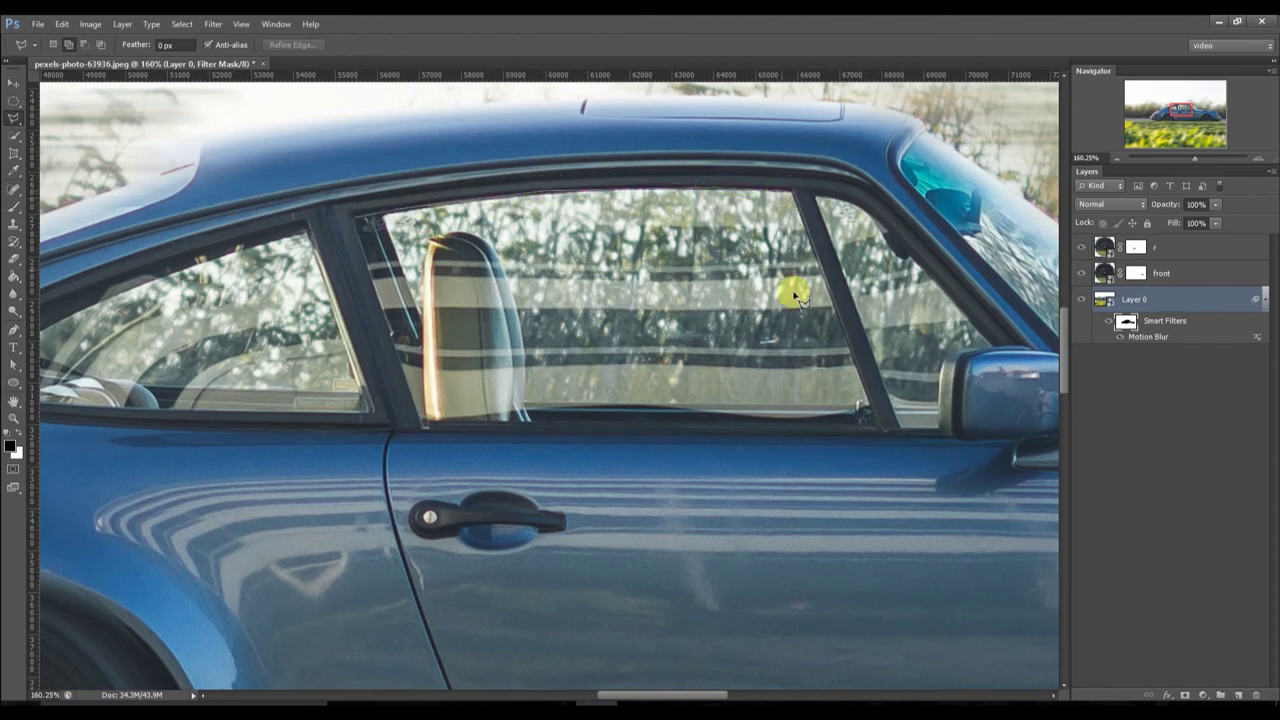
click(869, 434)
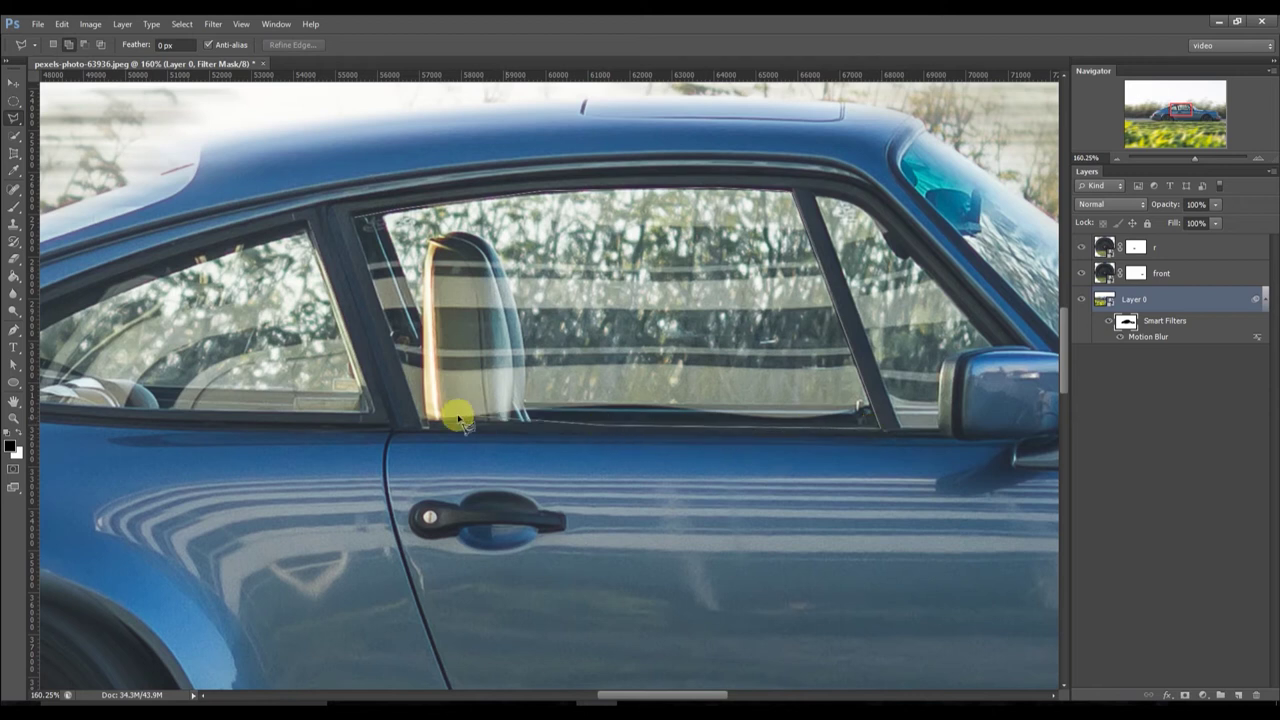
click(395, 320)
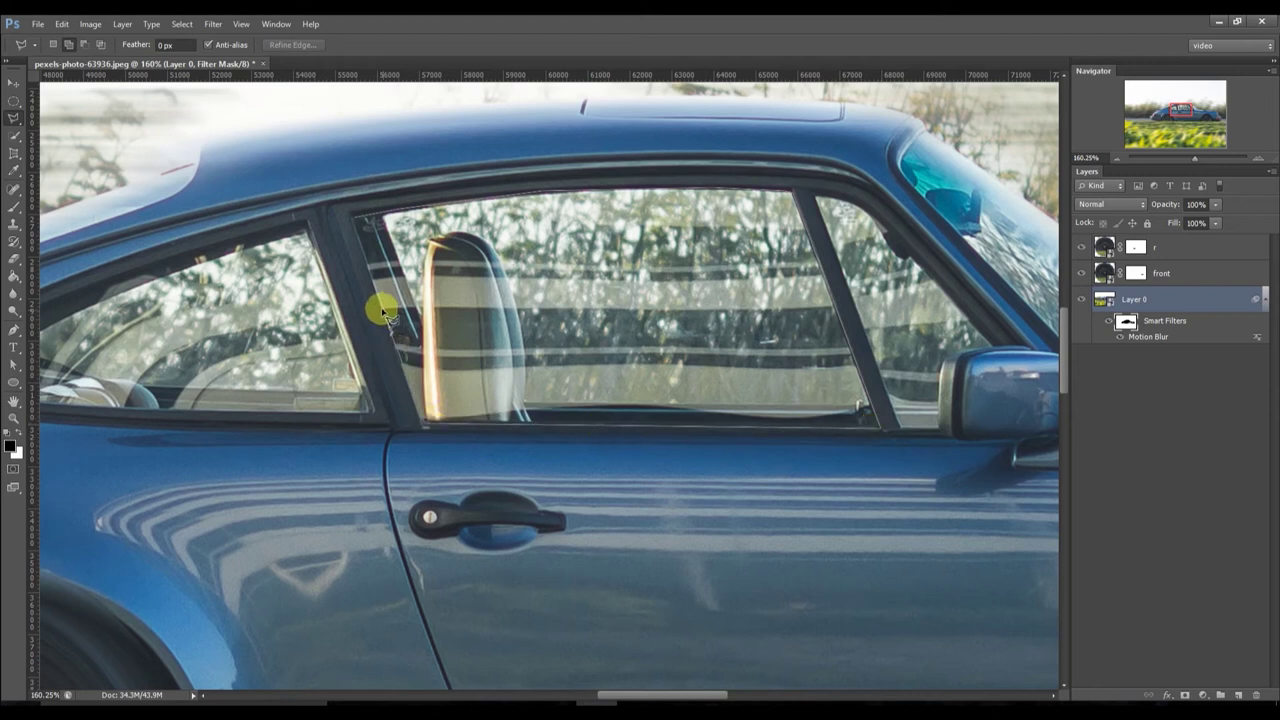
double_click(349, 220)
drag(274, 286, 376, 295)
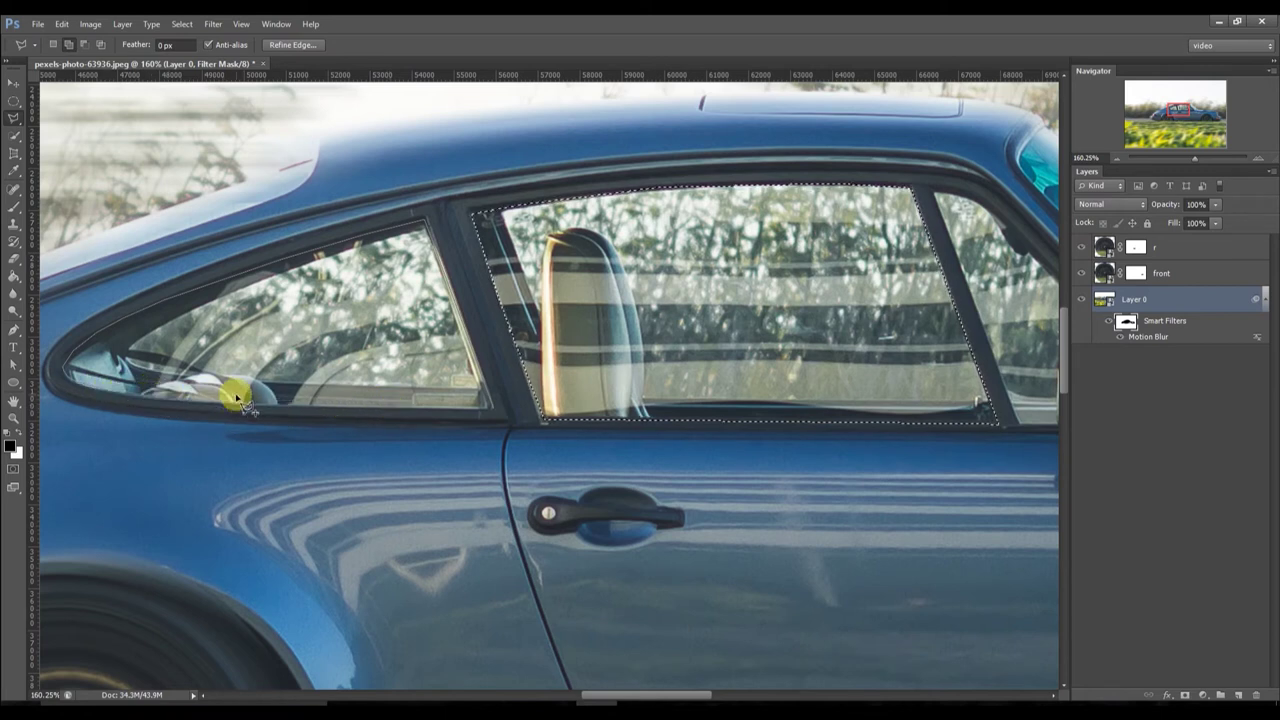
drag(232, 405, 497, 412)
drag(566, 349, 259, 405)
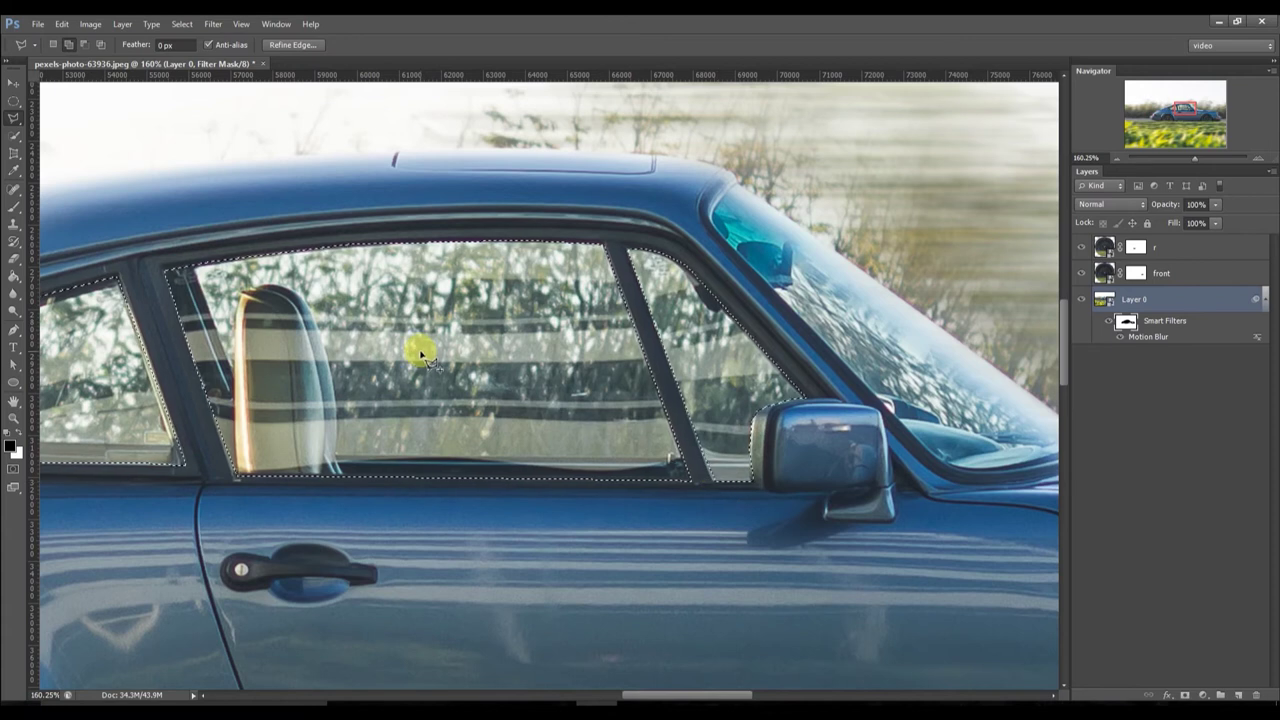
scroll(420, 355, down, 3)
scroll(420, 355, down, 4)
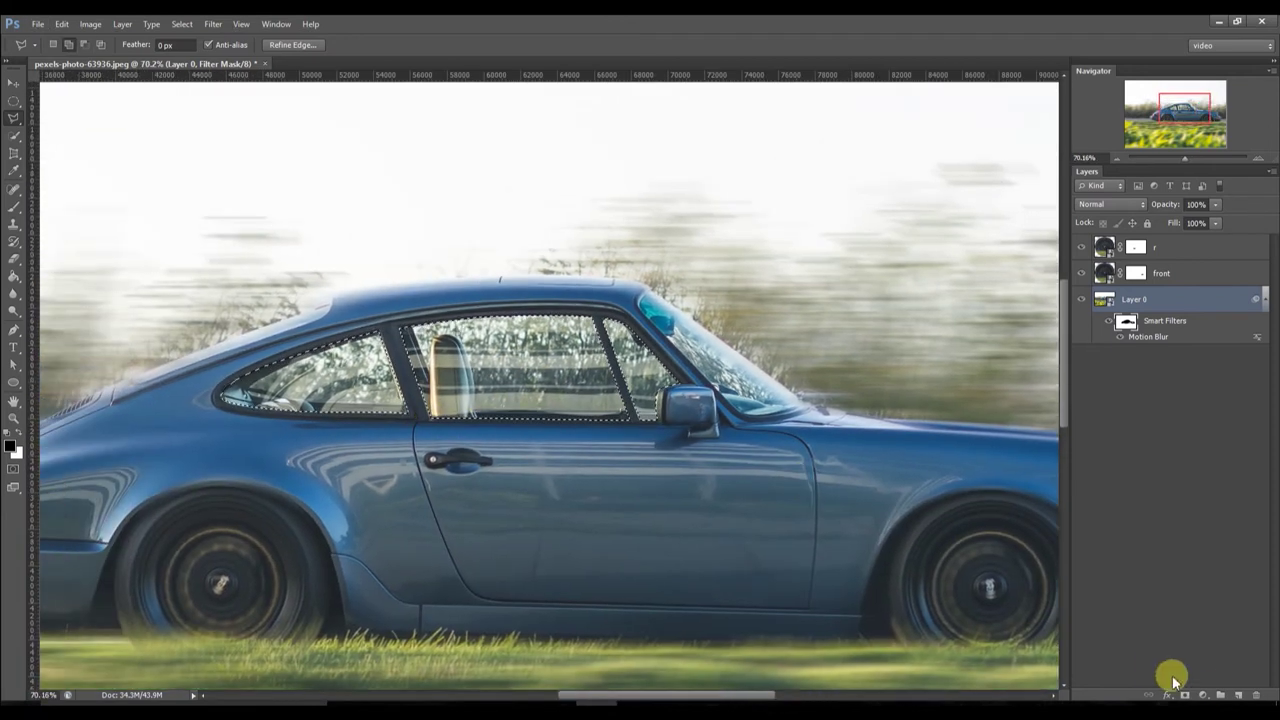
Fill the window selection with dark navy on a new empty layer.
click(1239, 697)
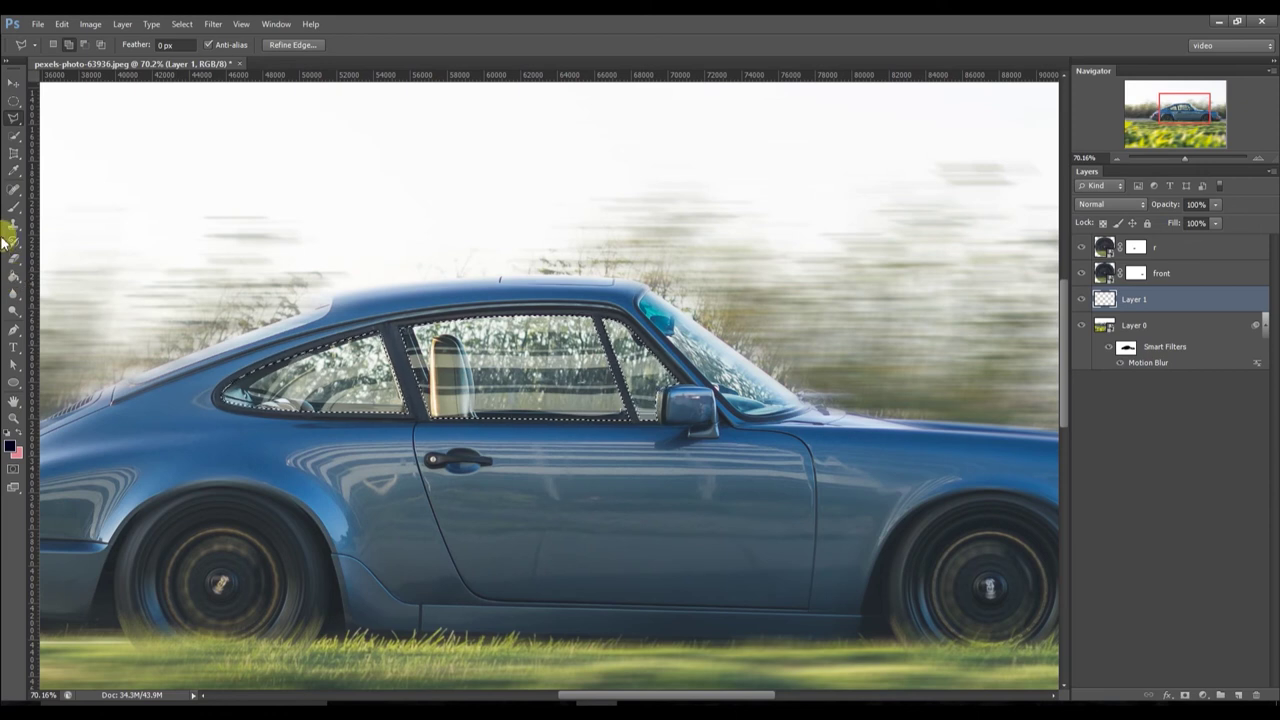
click(15, 274)
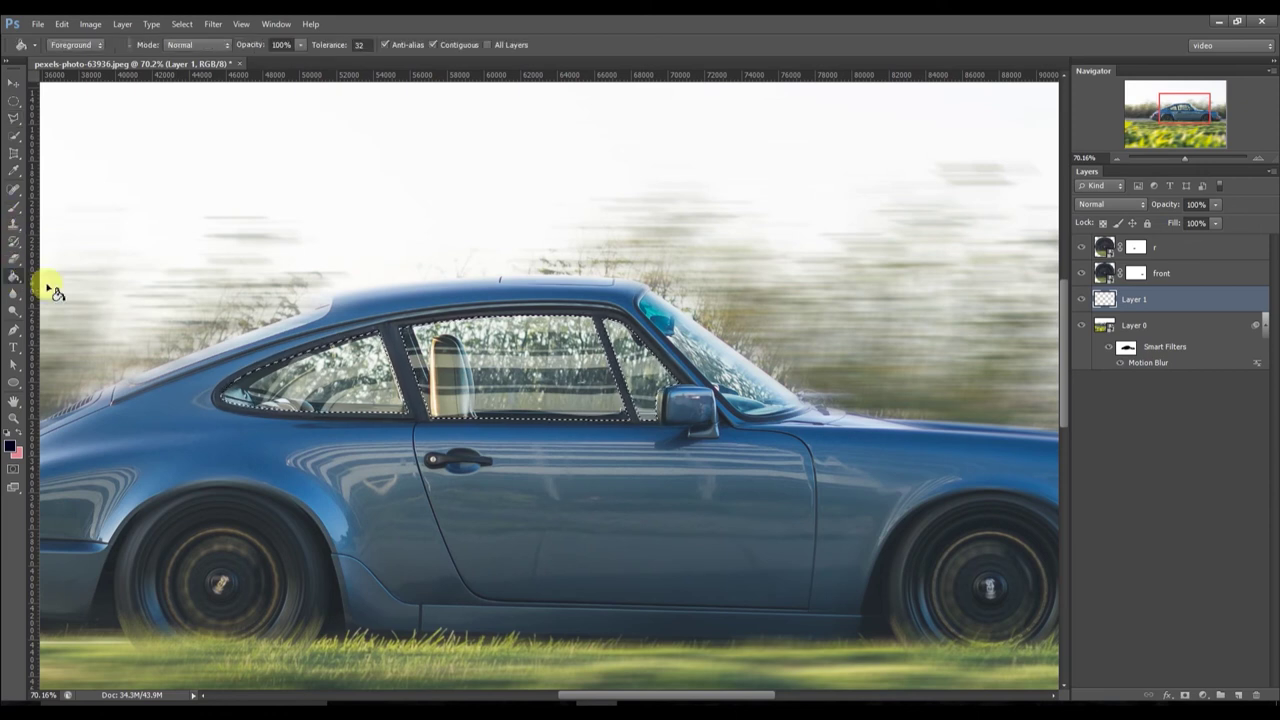
click(479, 368)
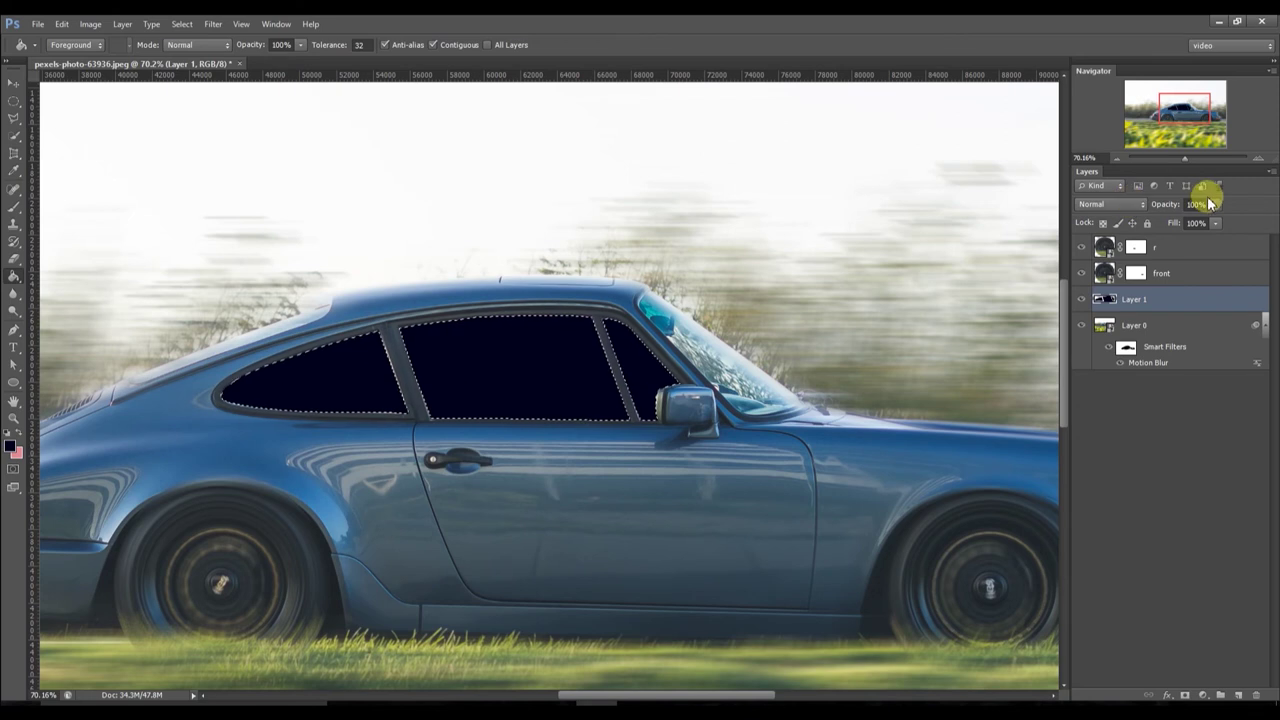
Blend the navy tint layer as Overlay, deselect, and set its opacity to 37.
drag(1151, 200, 1114, 194)
click(1110, 204)
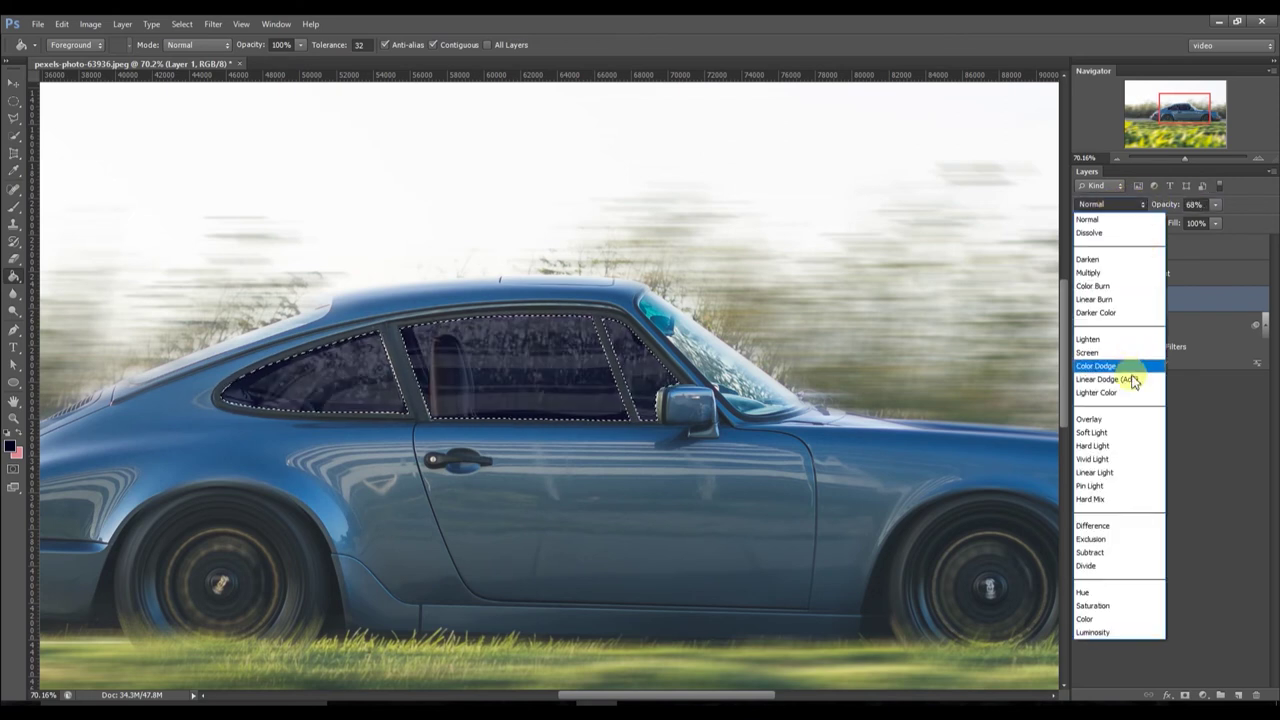
click(1131, 419)
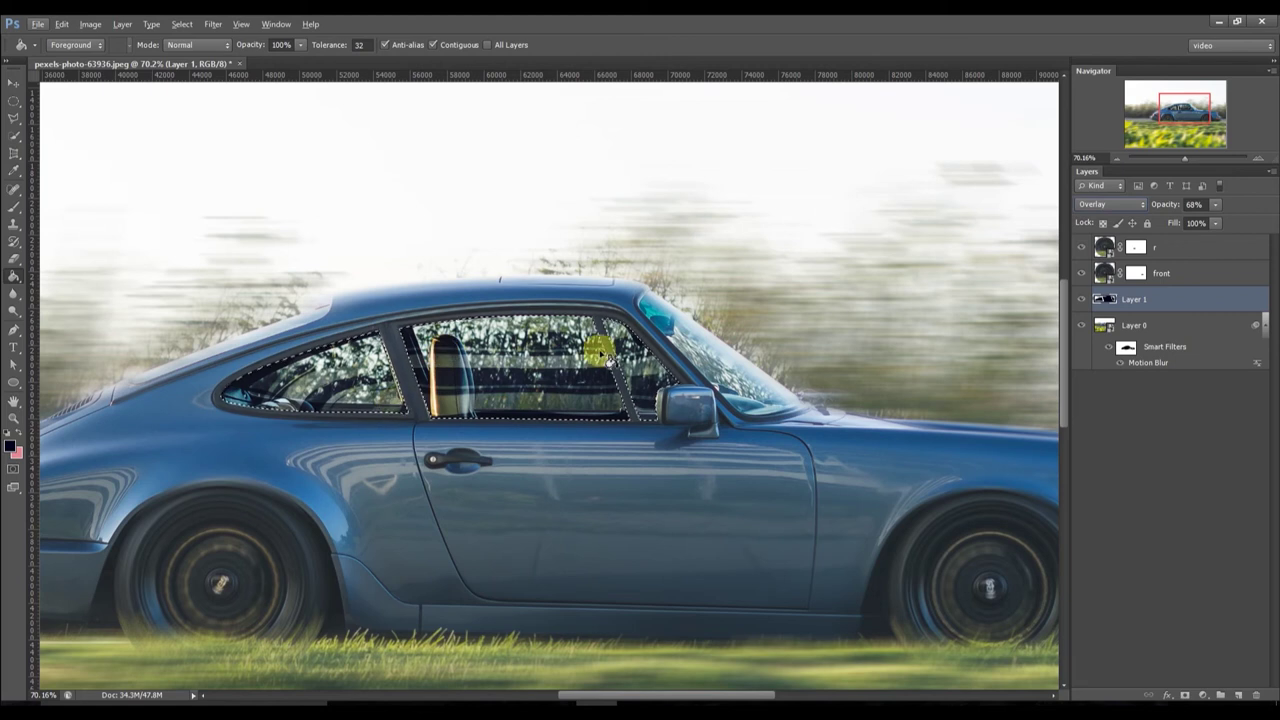
key(ctrl+d)
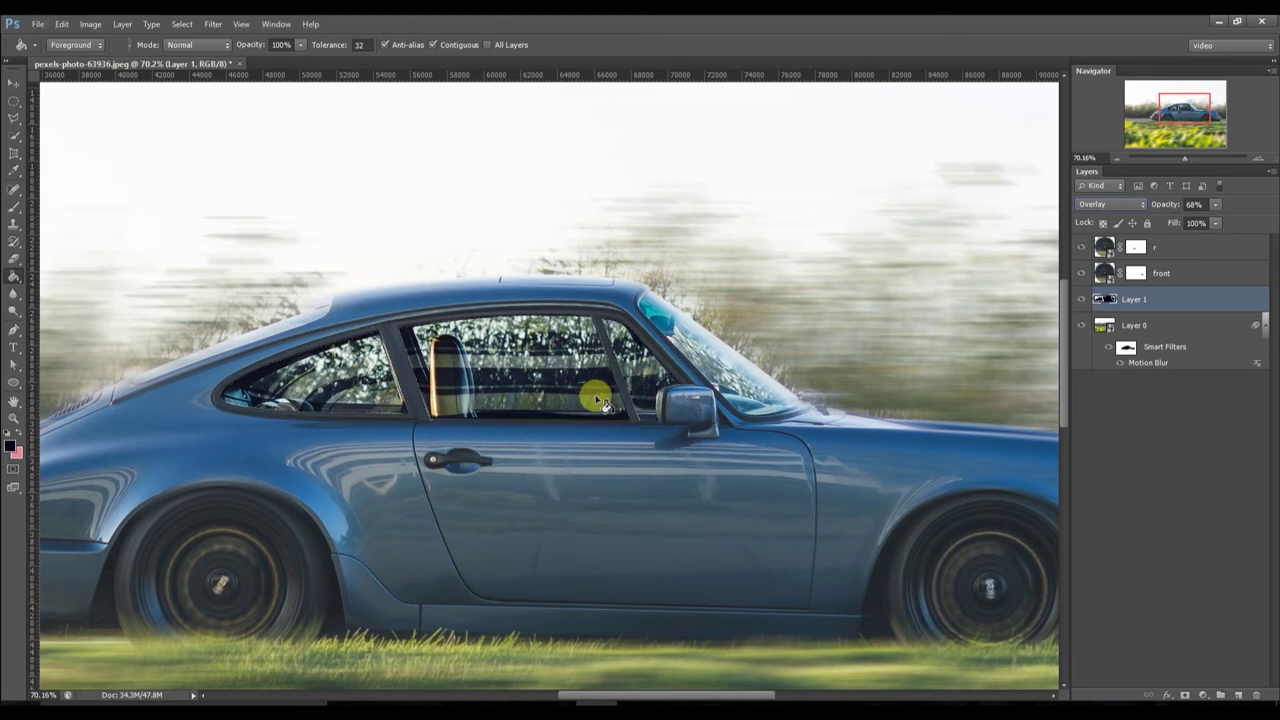
key(ctrl+0)
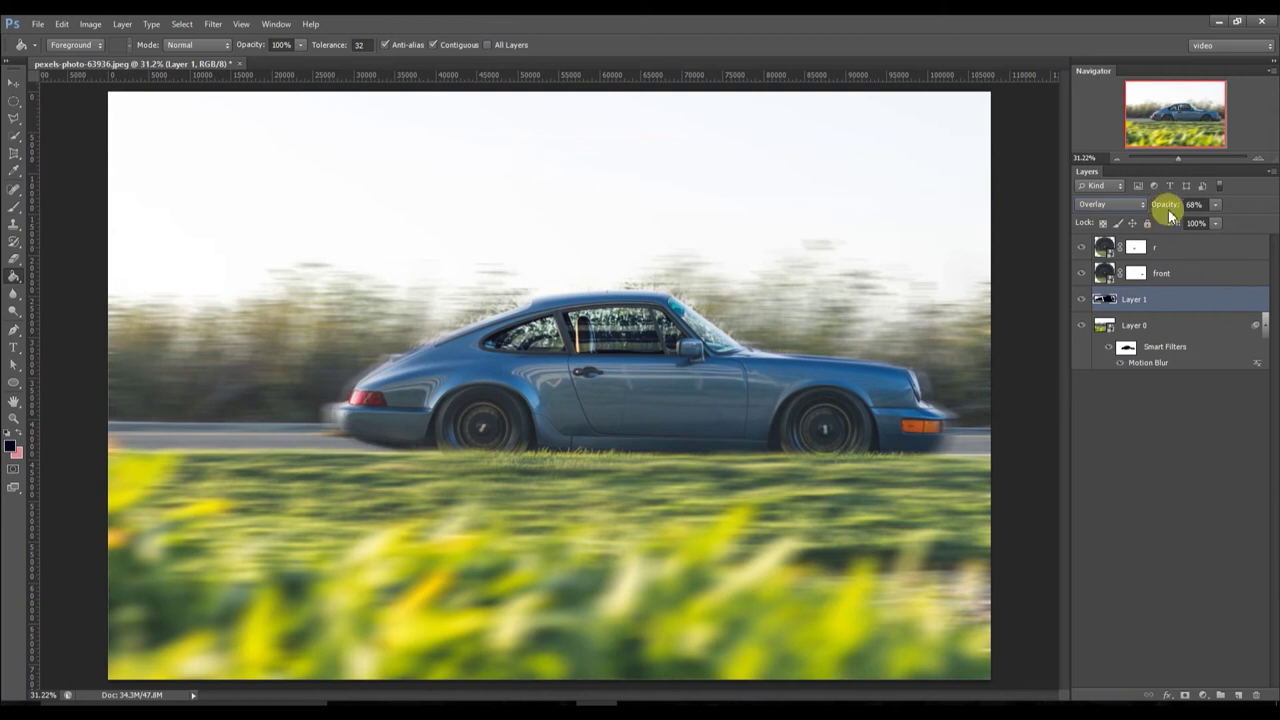
text(37)
key(Return)
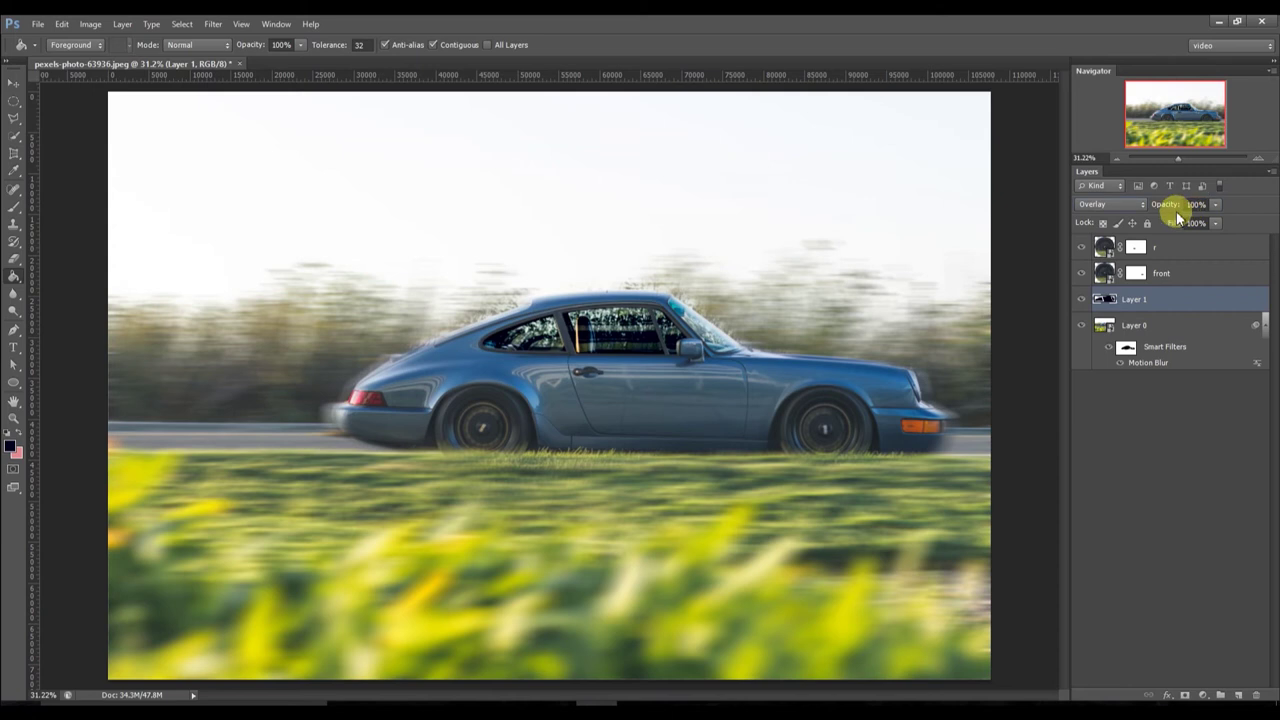
Paint the motion blur back into the side windows on Layer 0's filter mask.
click(1127, 347)
click(736, 318)
click(15, 207)
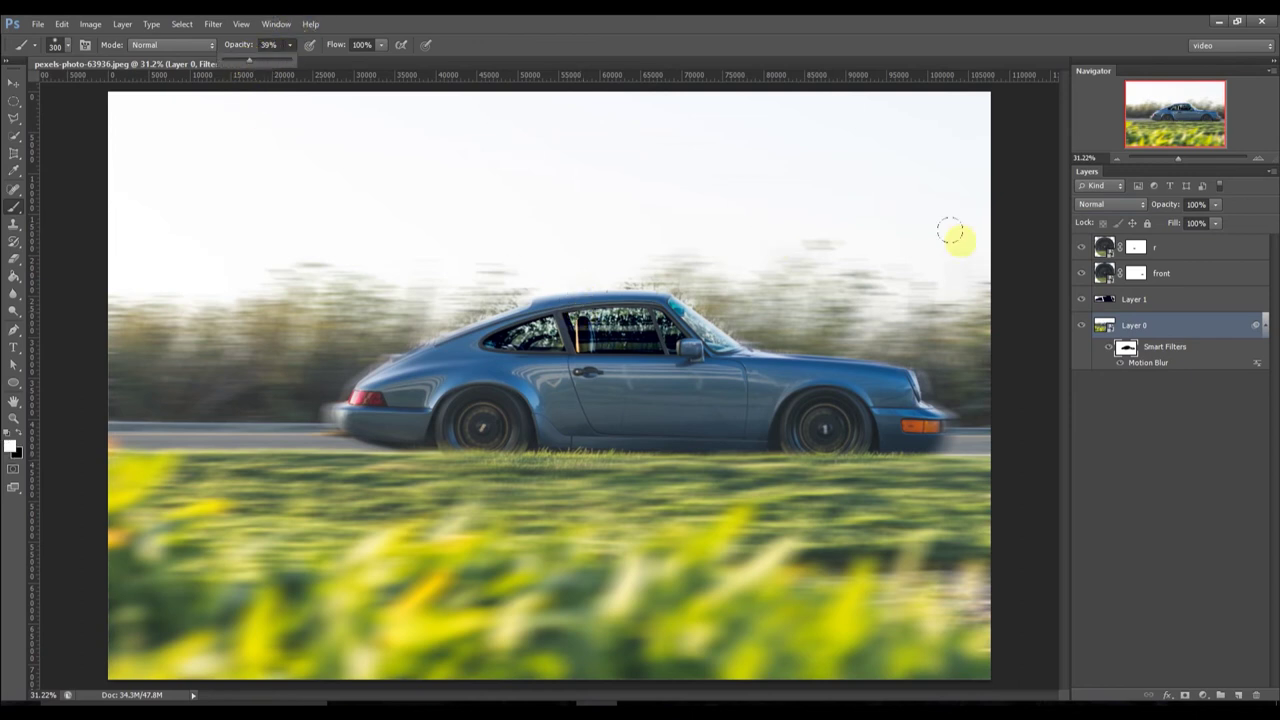
ctrl+click(1104, 299)
mouse_move(665, 330)
mouse_down()
mouse_move(538, 333)
mouse_move(918, 170)
mouse_up()
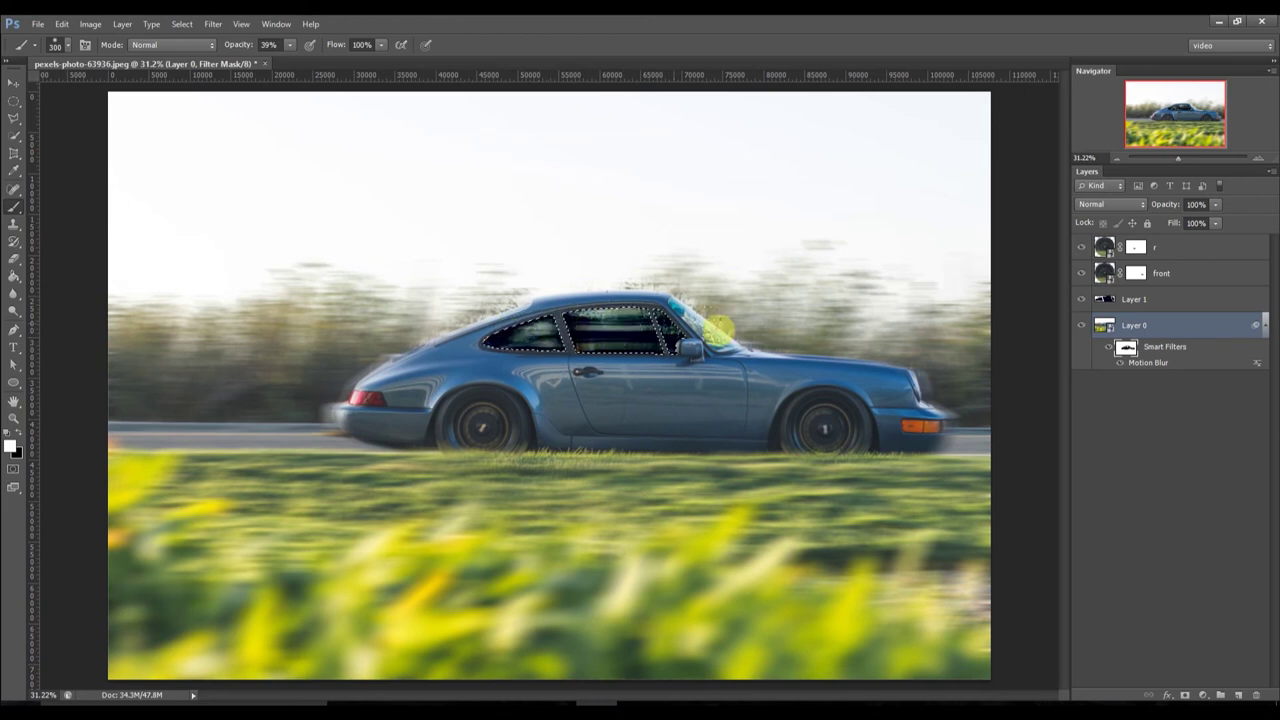
key(ctrl+d)
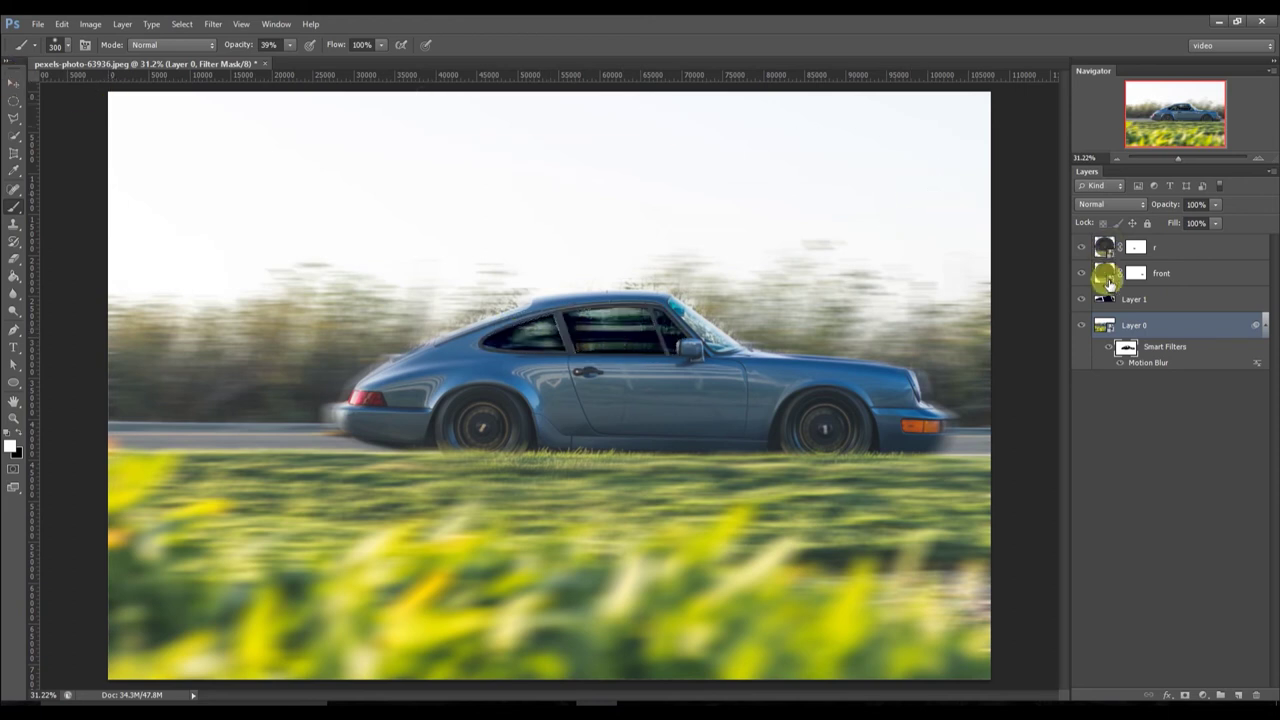
Try Lighten on Layer 1, then settle on Hard Light blending at 51% opacity.
click(1108, 297)
drag(1163, 204, 1164, 207)
click(1128, 204)
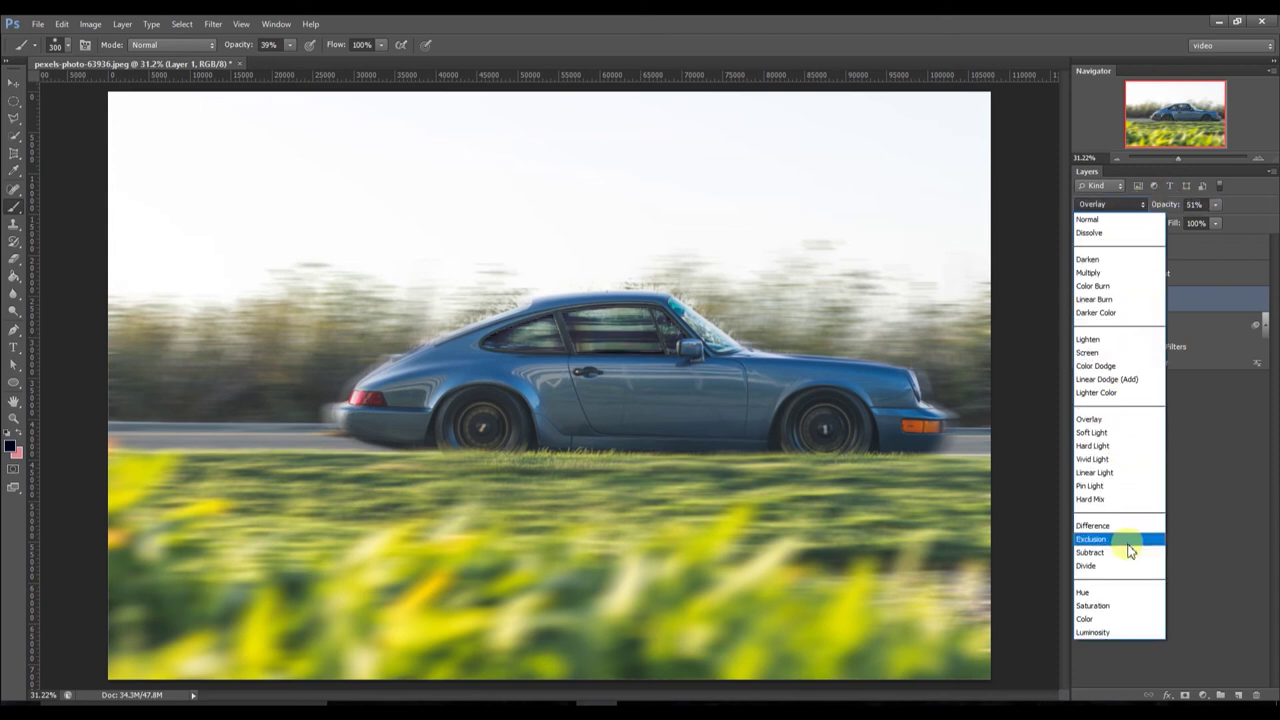
click(1110, 340)
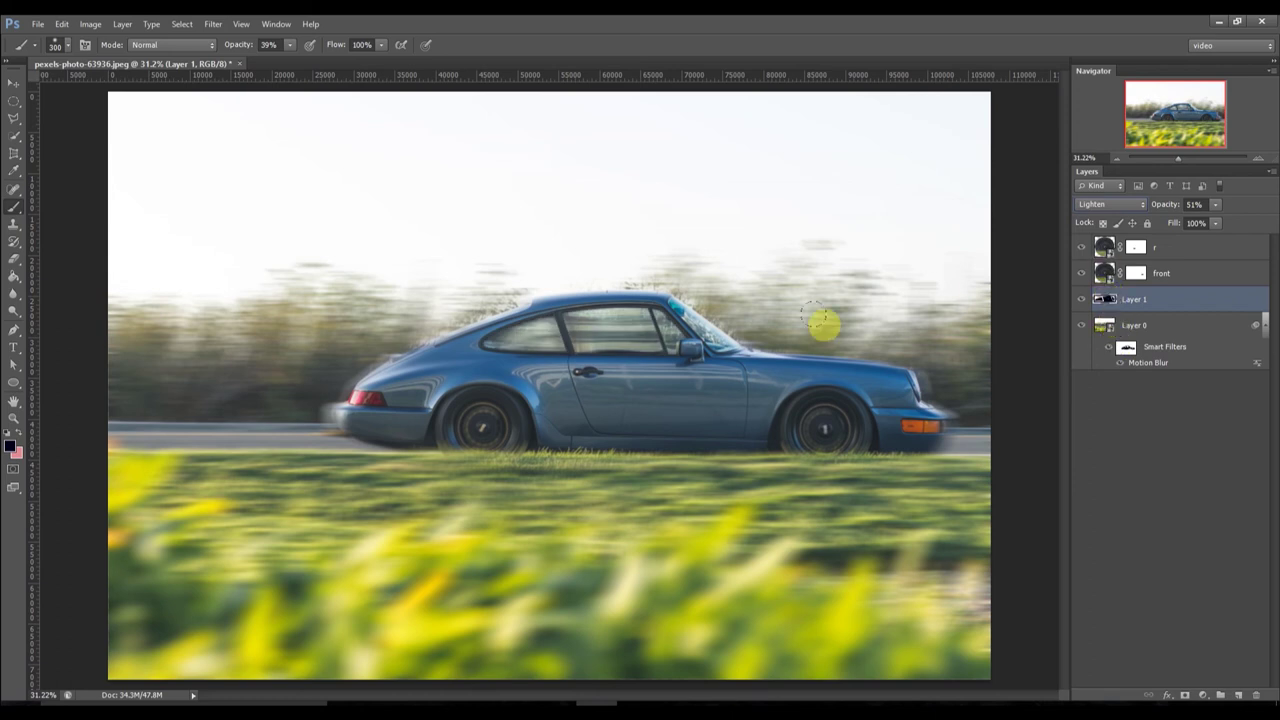
click(1113, 206)
key(Down)
key(Down)
key(Return)
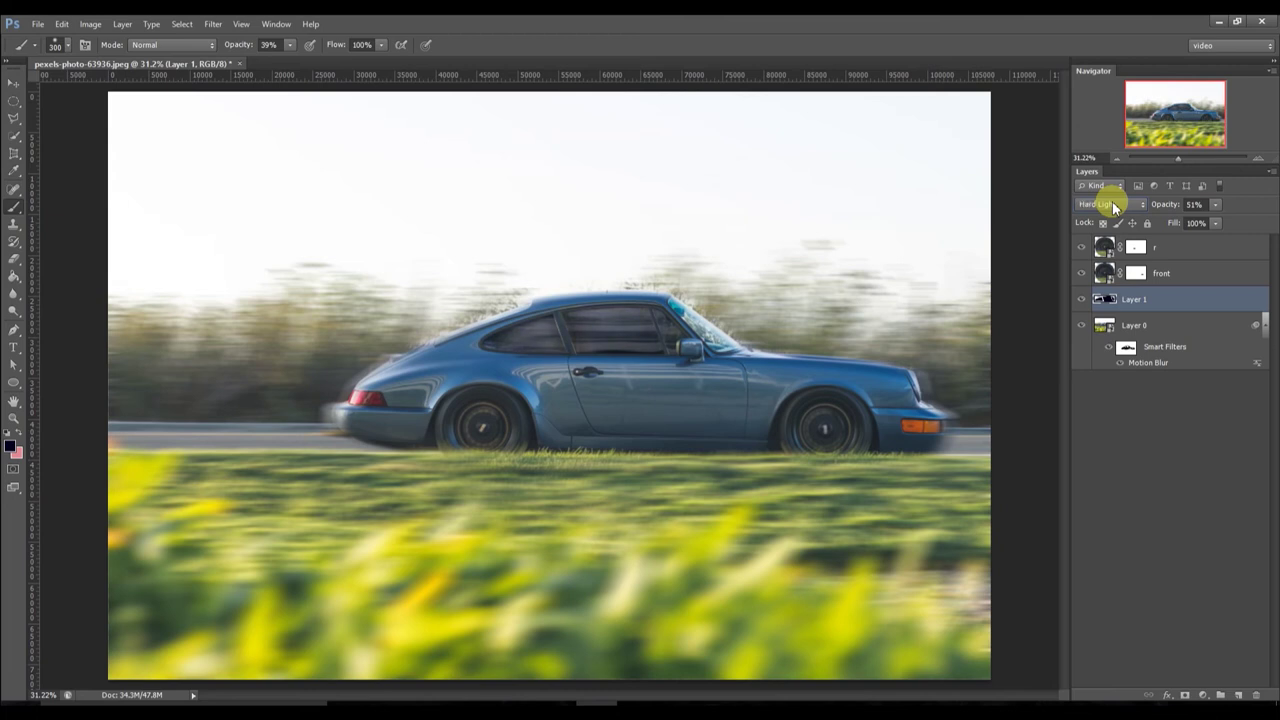
click(1126, 350)
Mask the motion blur off the rear bumper end and the windshield and roof edge.
scroll(826, 360, up, 2)
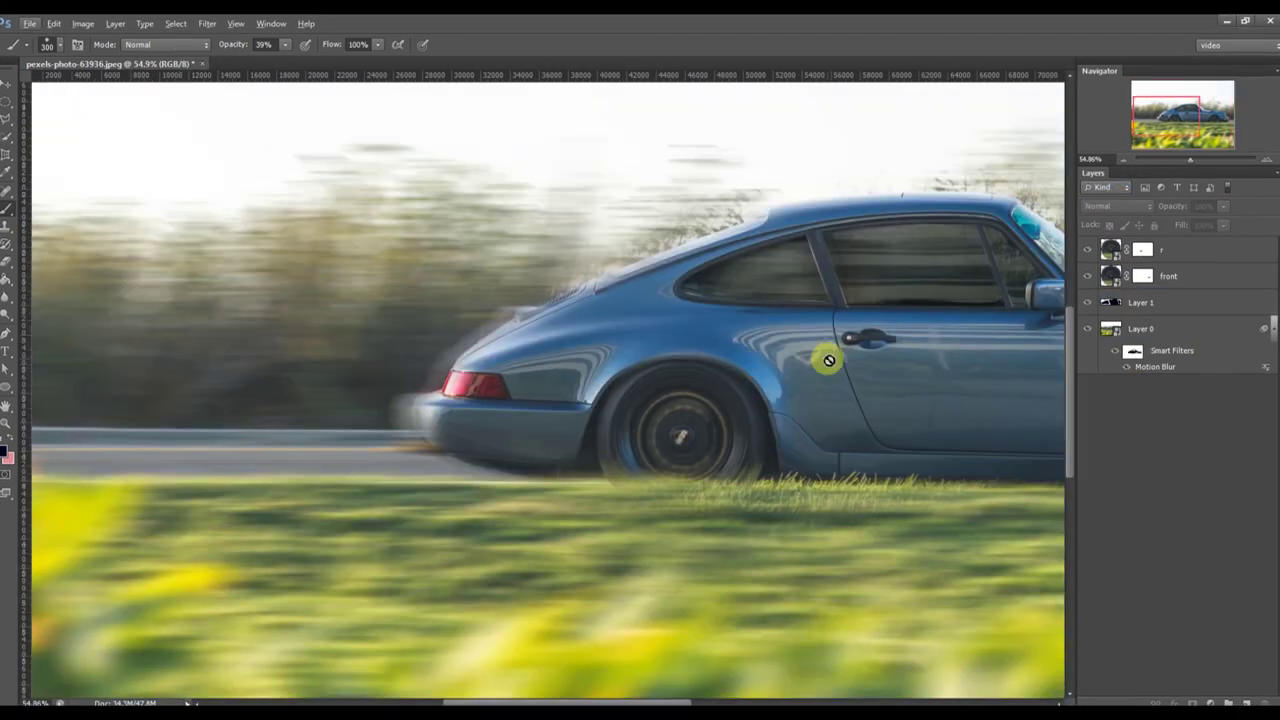
scroll(529, 380, up, 2)
scroll(457, 391, up, 2)
click(1106, 353)
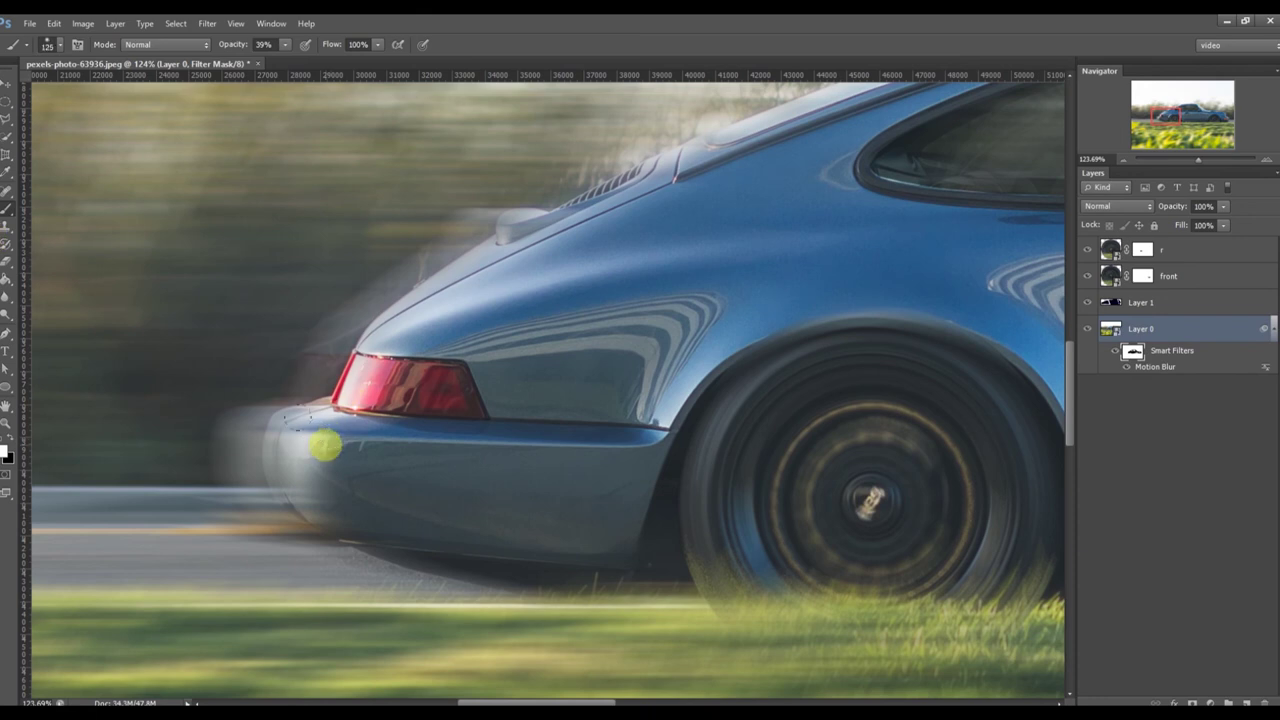
mouse_move(325, 447)
mouse_down()
mouse_move(508, 502)
mouse_move(621, 221)
mouse_move(709, 180)
mouse_move(651, 286)
mouse_move(560, 337)
mouse_move(679, 307)
mouse_move(923, 280)
mouse_move(917, 374)
mouse_move(460, 349)
mouse_move(920, 426)
mouse_move(751, 403)
mouse_move(835, 549)
mouse_move(894, 577)
mouse_move(894, 494)
mouse_move(822, 457)
mouse_move(823, 337)
mouse_move(903, 474)
mouse_move(951, 520)
mouse_move(850, 430)
mouse_up()
scroll(623, 405, down, 3)
scroll(625, 407, down, 2)
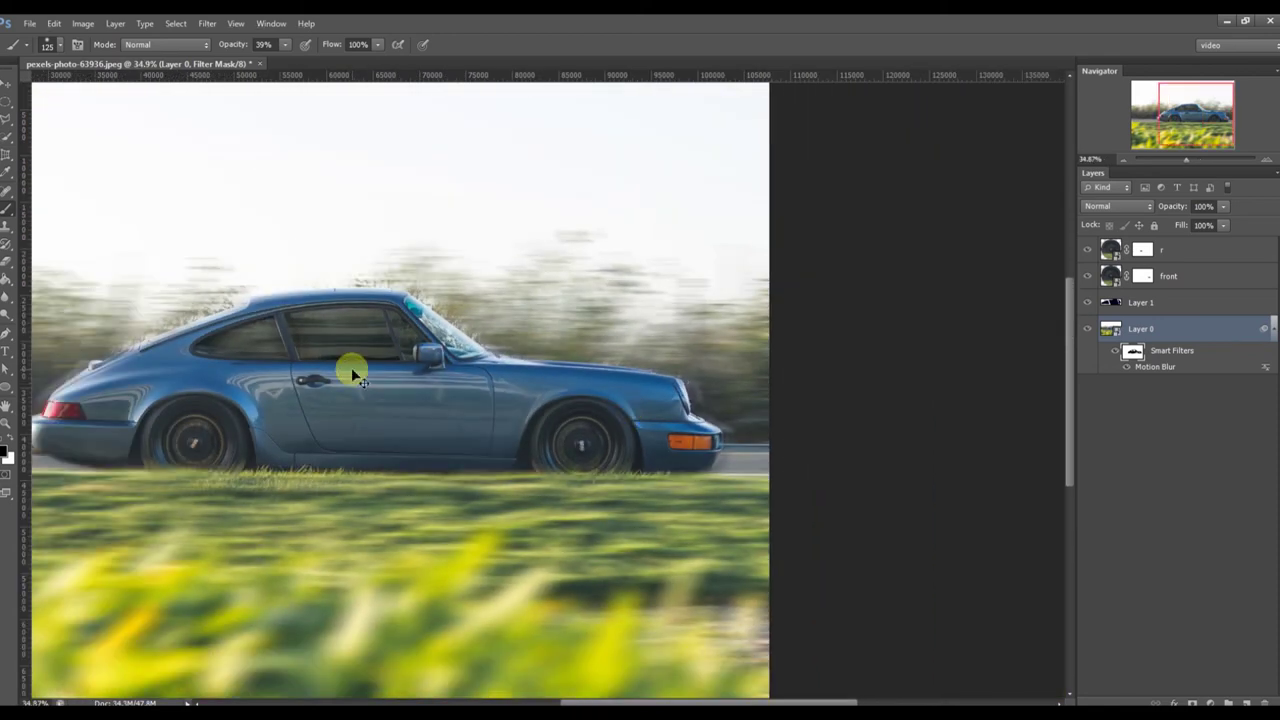
scroll(451, 406, down, 1)
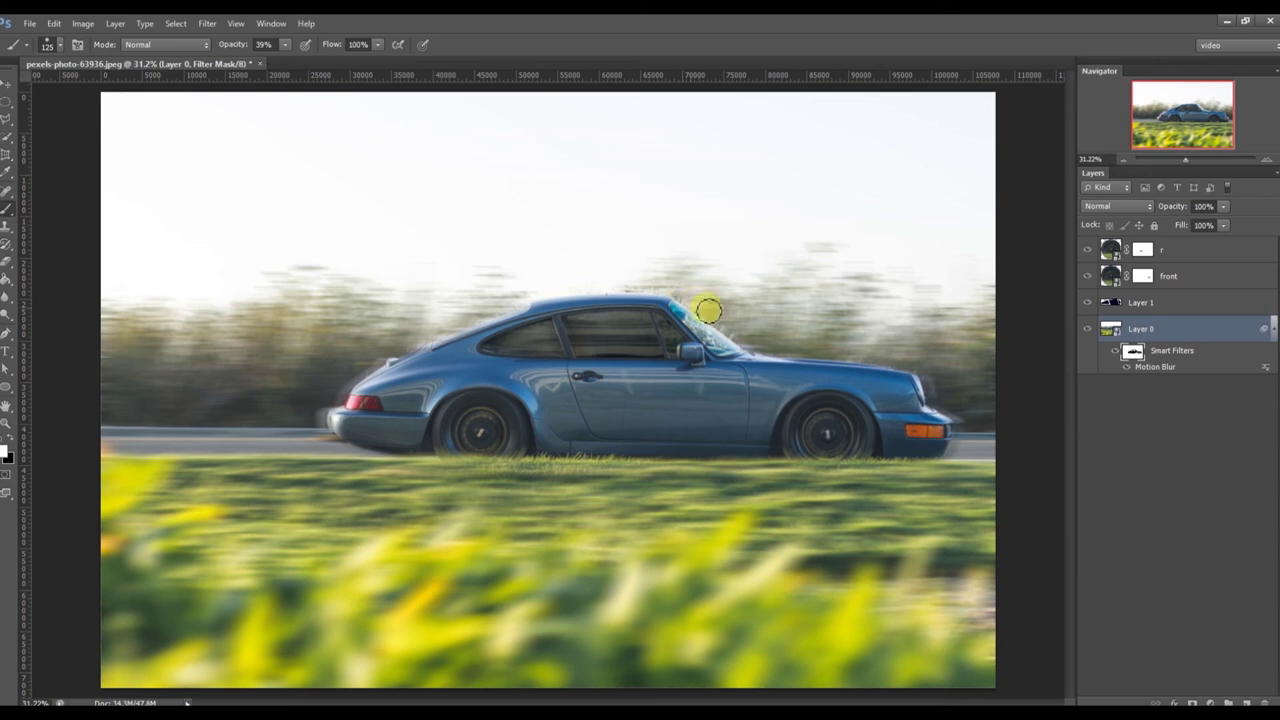
drag(723, 320, 703, 298)
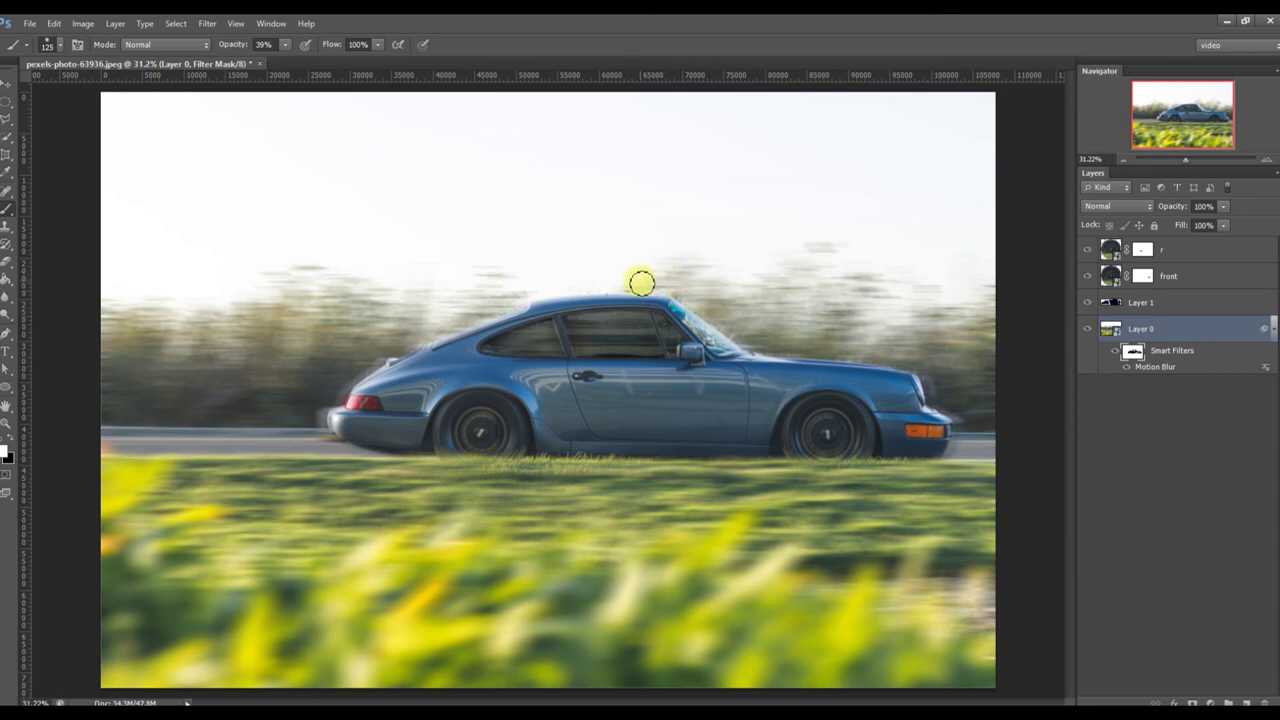
scroll(404, 304, down, 1)
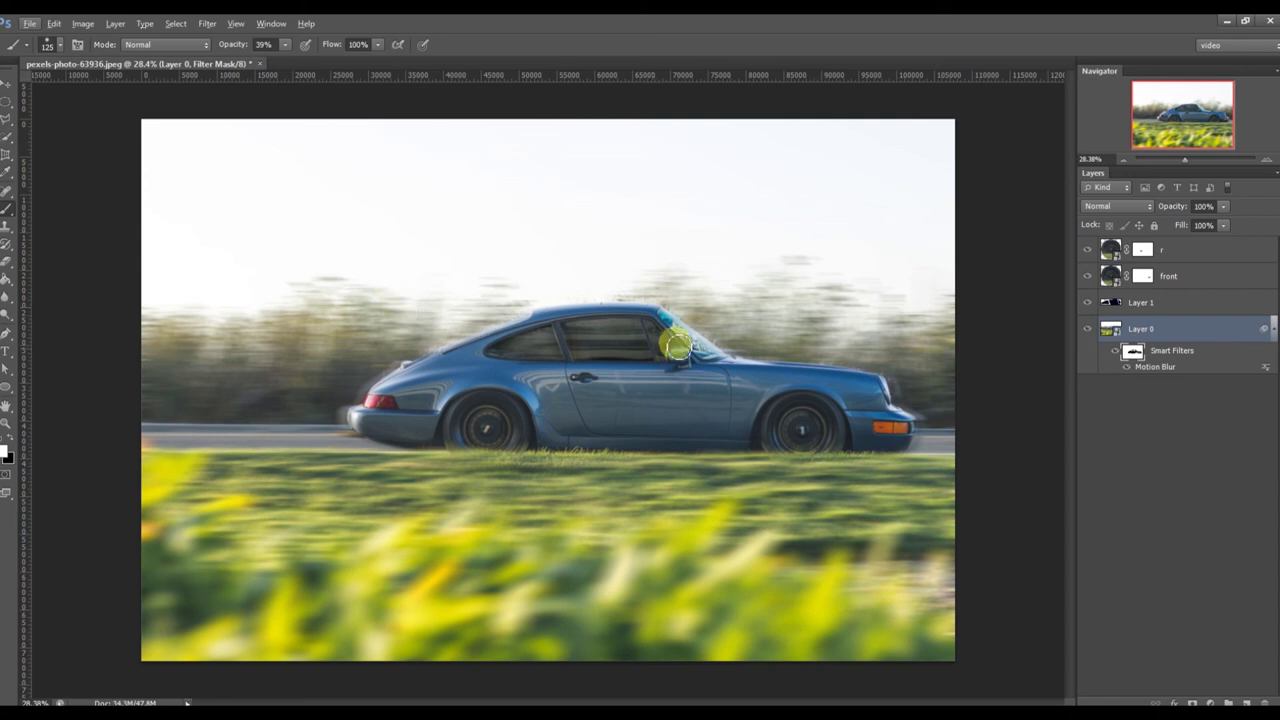
scroll(594, 463, down, 2)
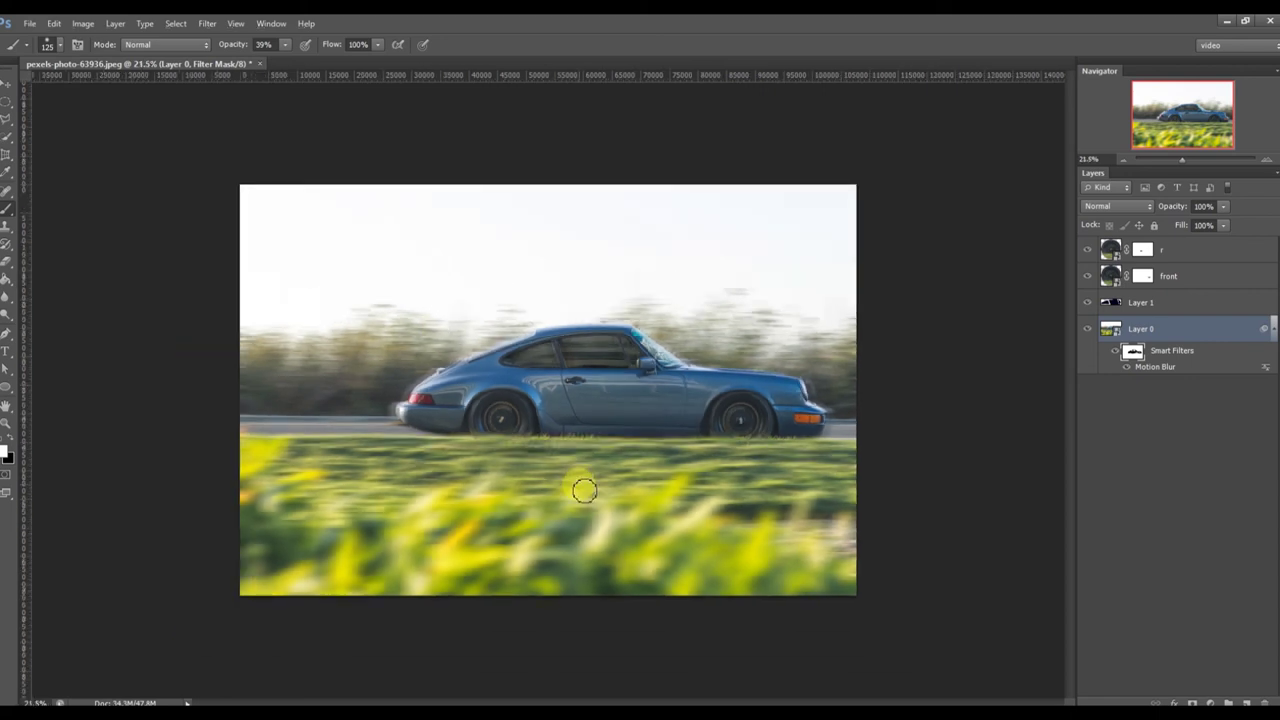
click(1121, 252)
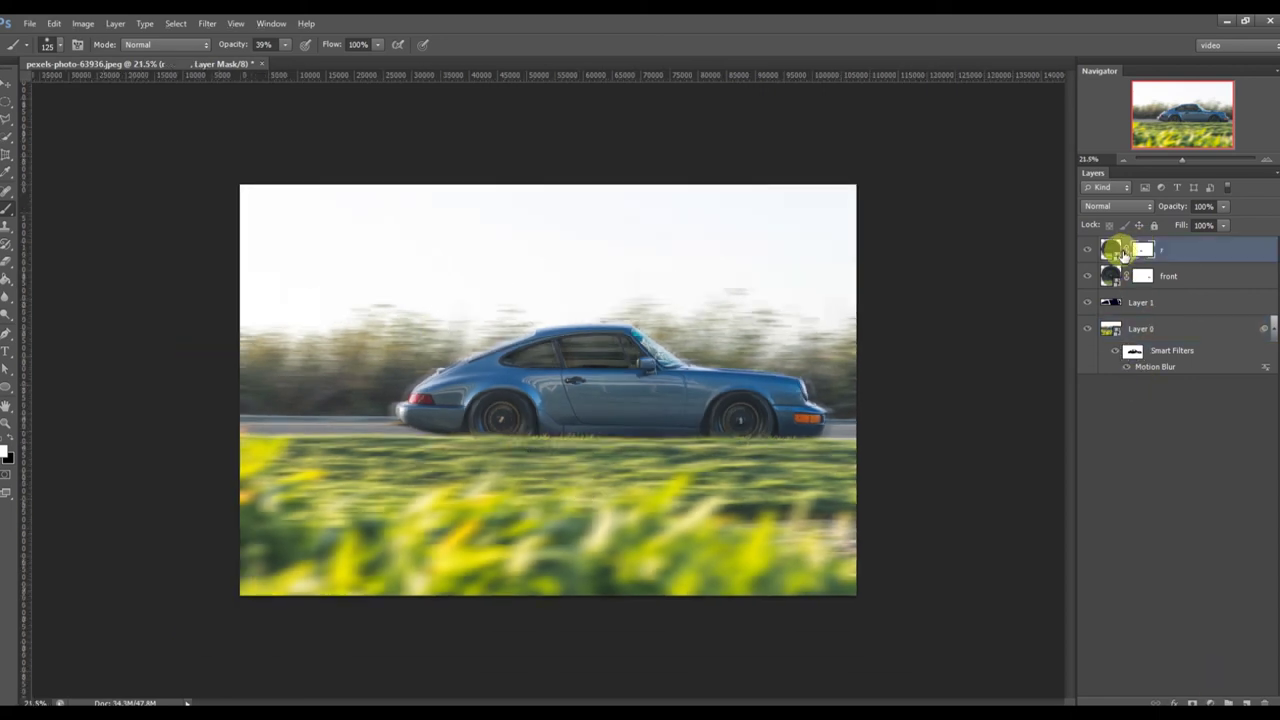
Group r and front into Group 1, and Layer 1 and Layer 0 into Group 2.
shift+click(1116, 281)
key(ctrl+g)
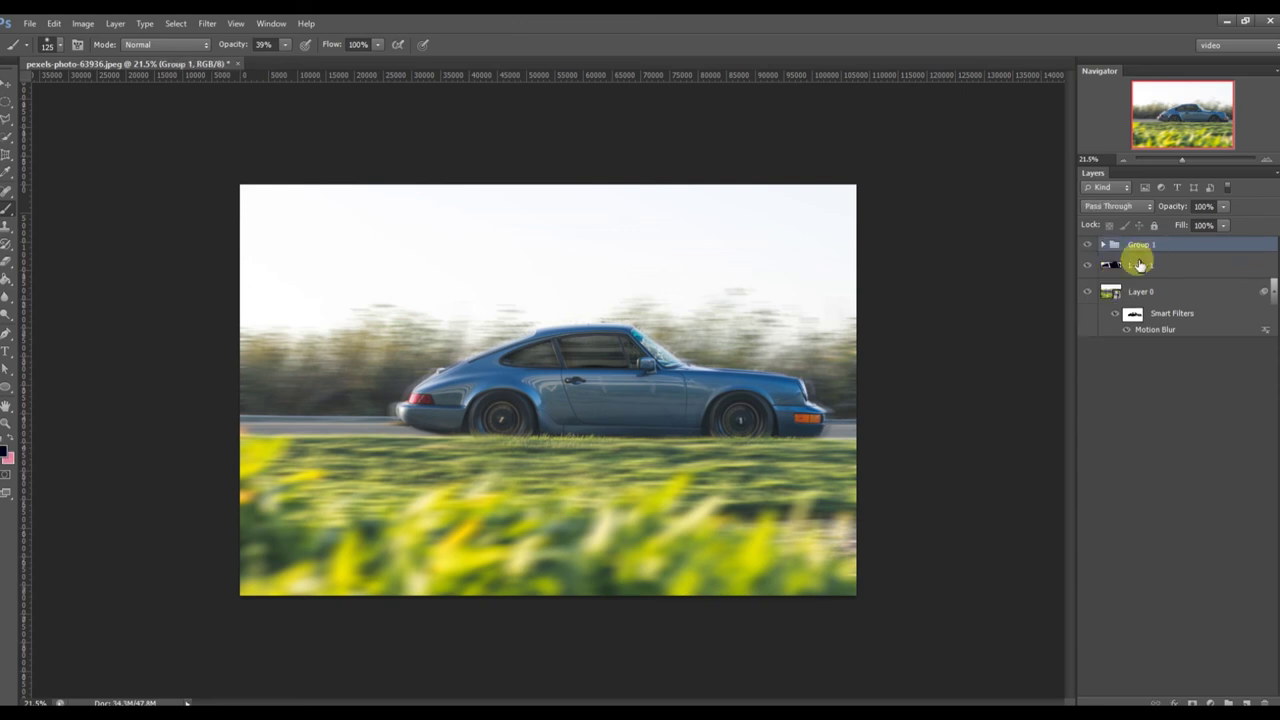
click(1135, 270)
shift+click(1138, 297)
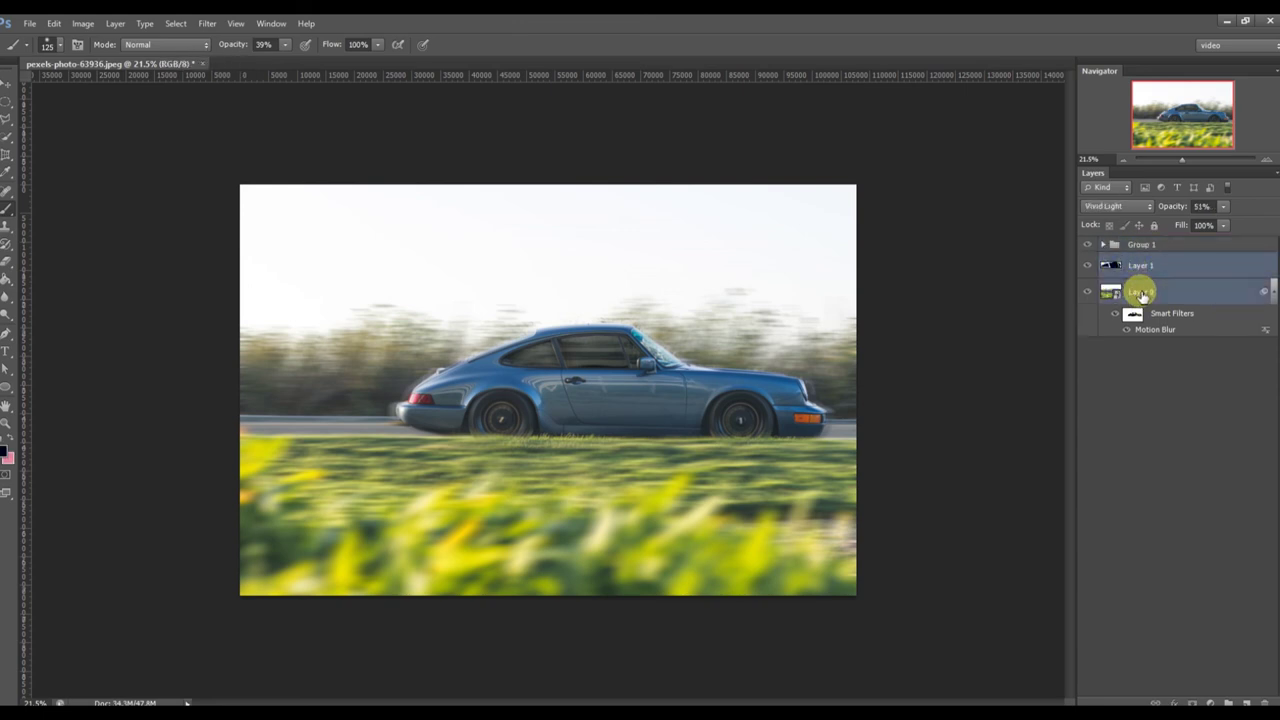
key(ctrl+g)
click(1160, 250)
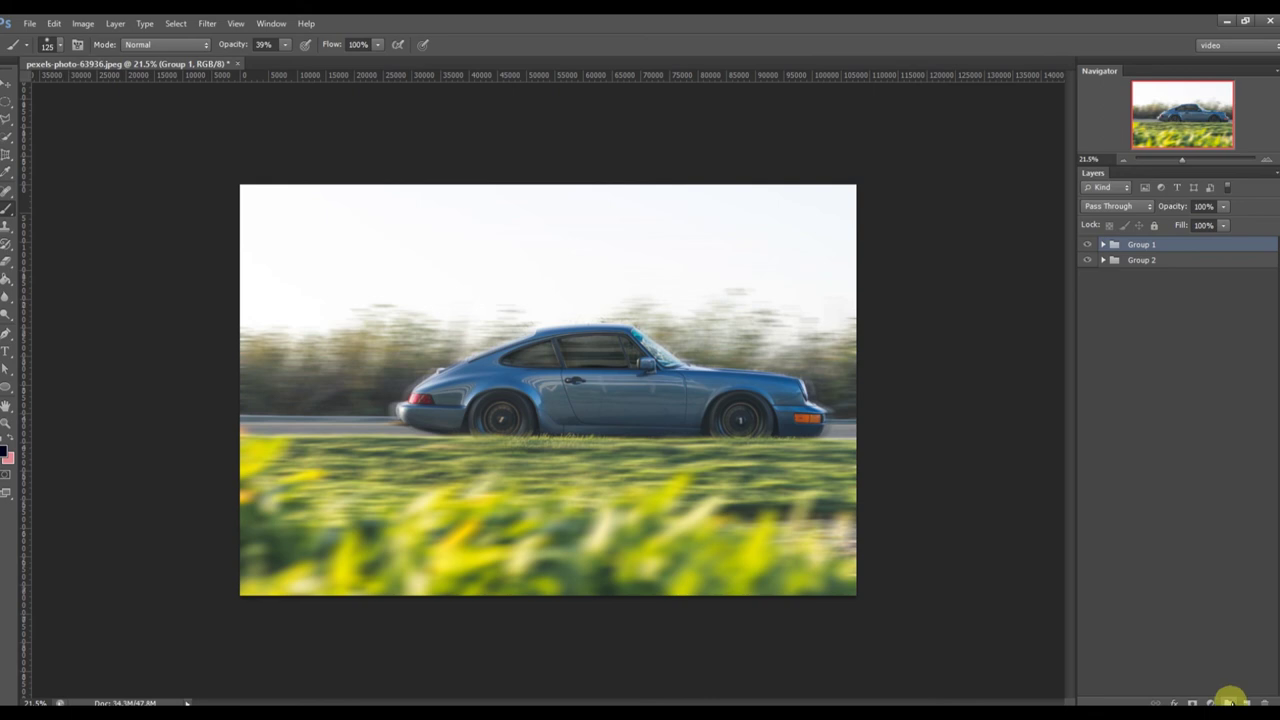
key(ctrl+o)
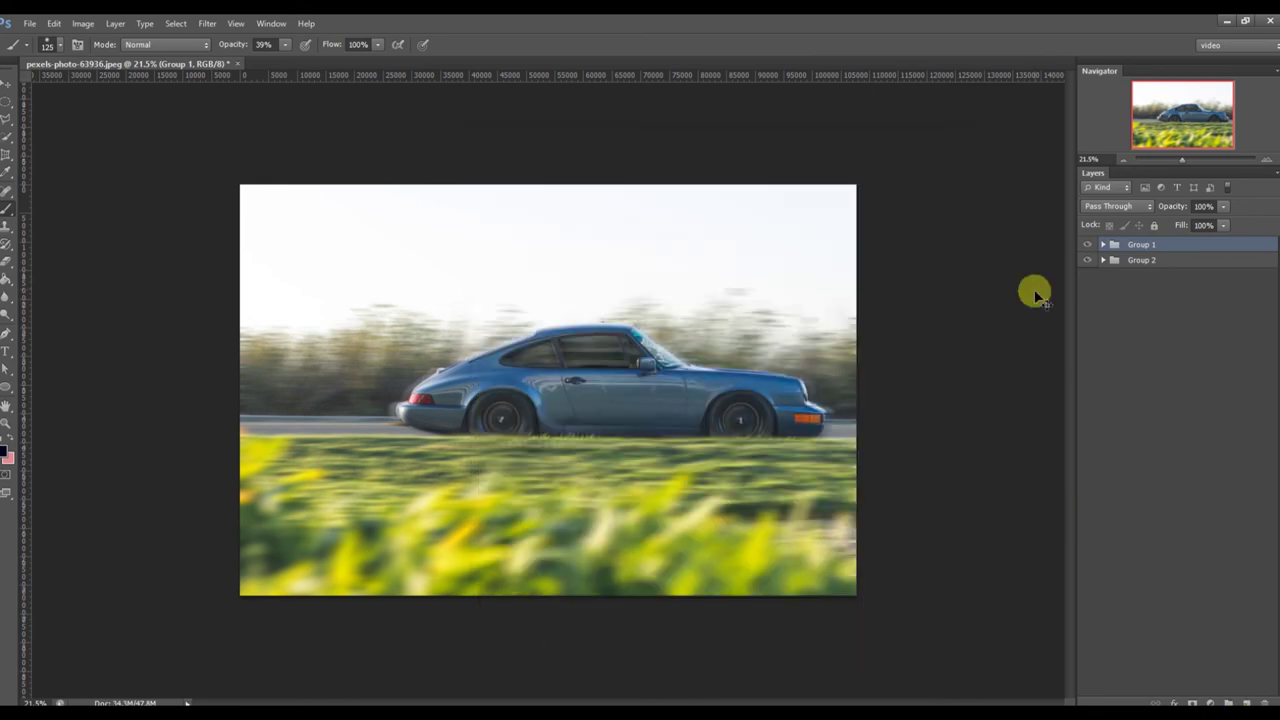
click(975, 141)
key(ctrl+0)
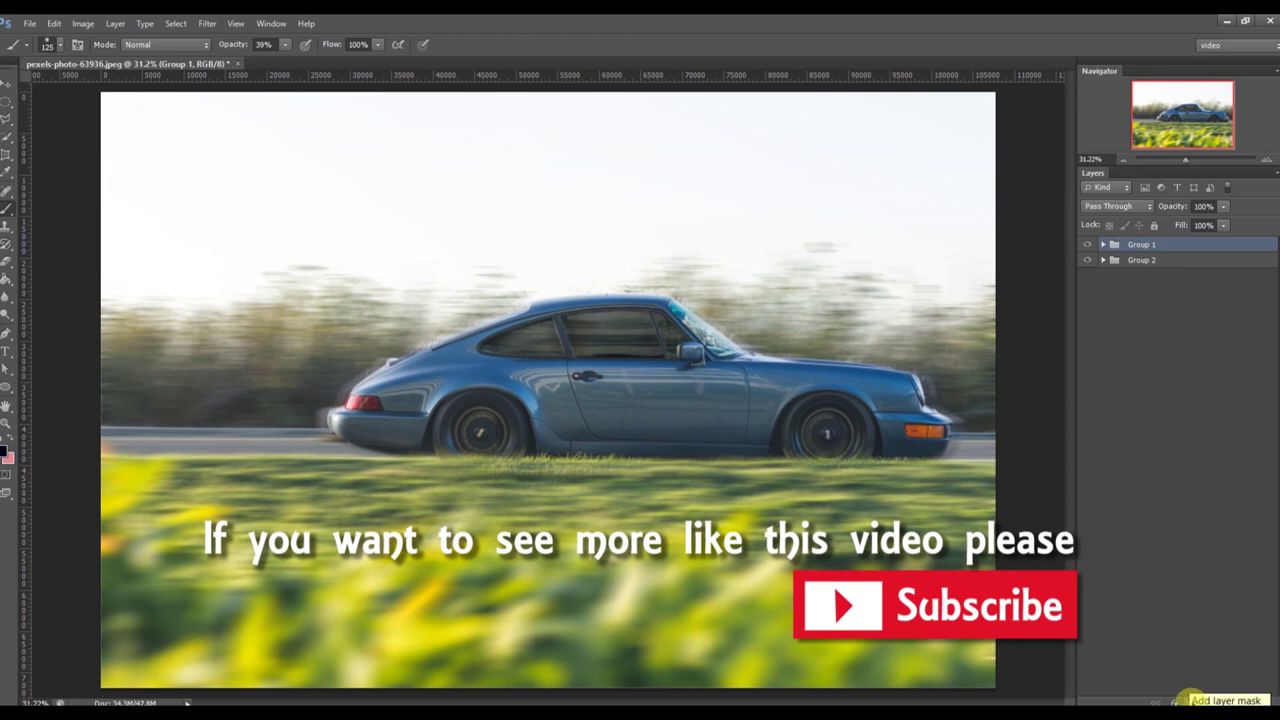
Add a new layer and a light green Solid Color fill layer above it.
click(1253, 697)
click(1206, 700)
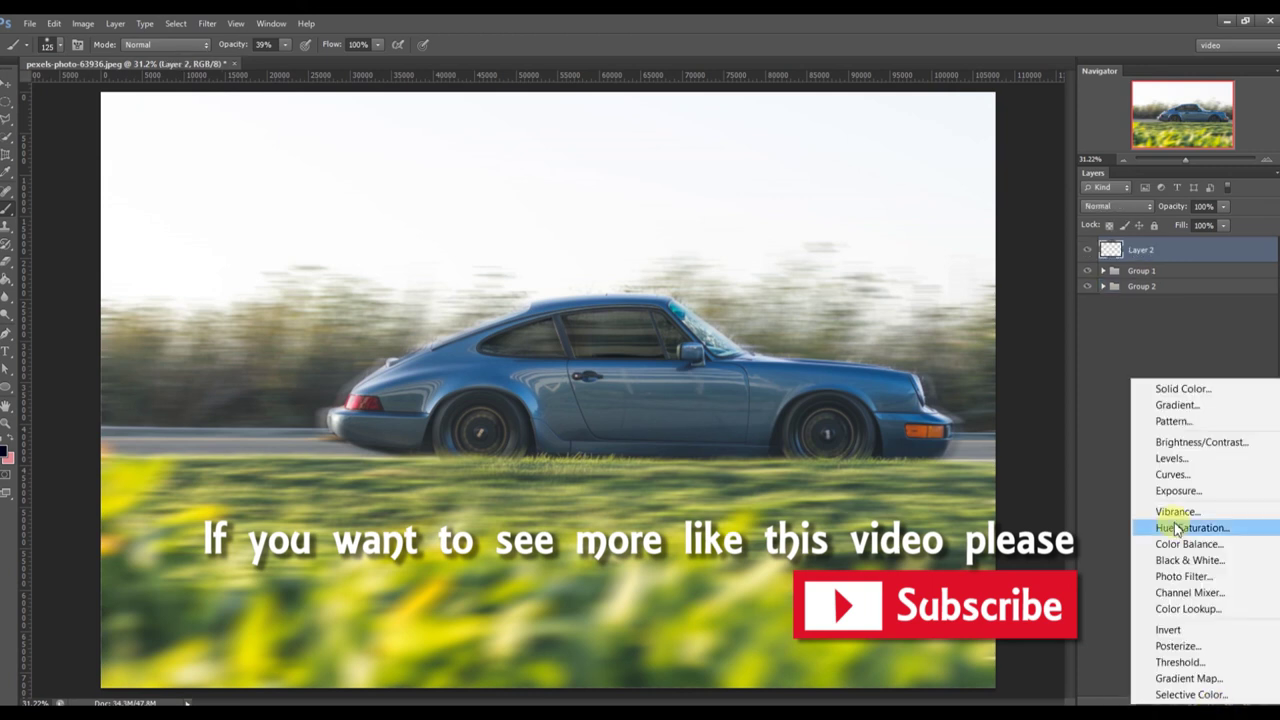
click(1155, 388)
drag(939, 491, 820, 476)
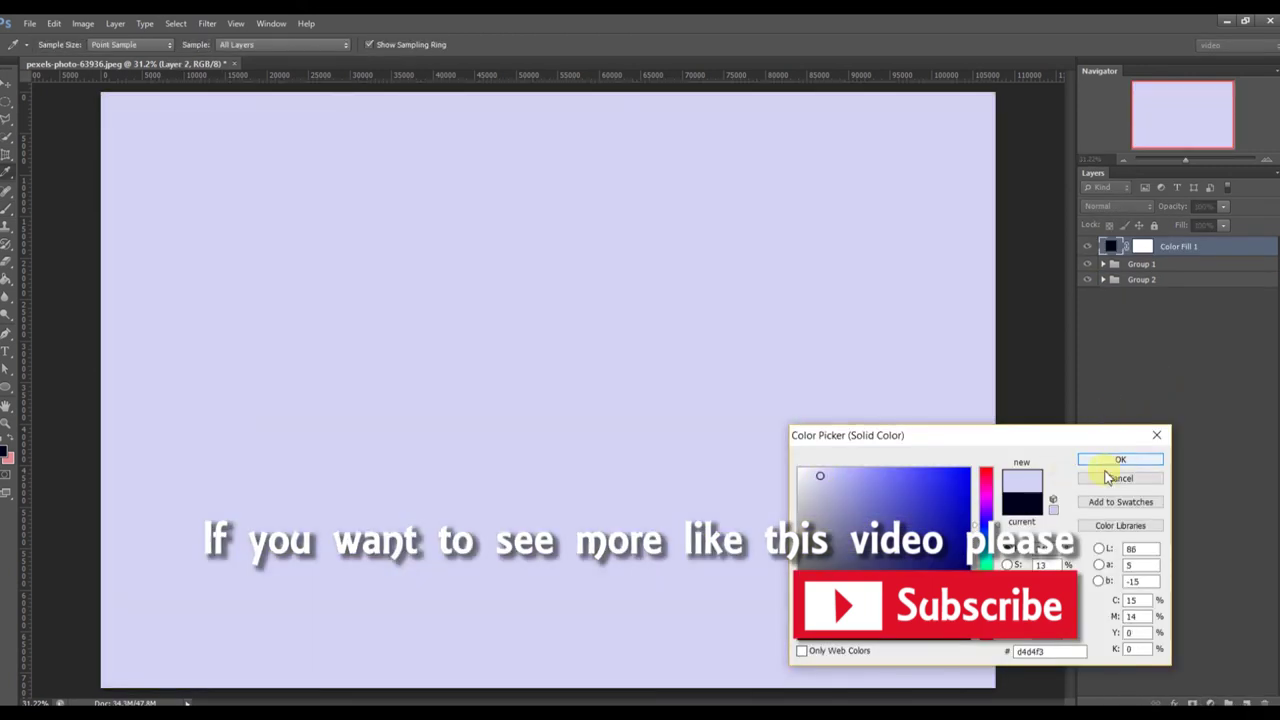
click(986, 583)
click(1120, 459)
Lower the fill layer's opacity to 84% and blend it as Overlay.
click(1117, 206)
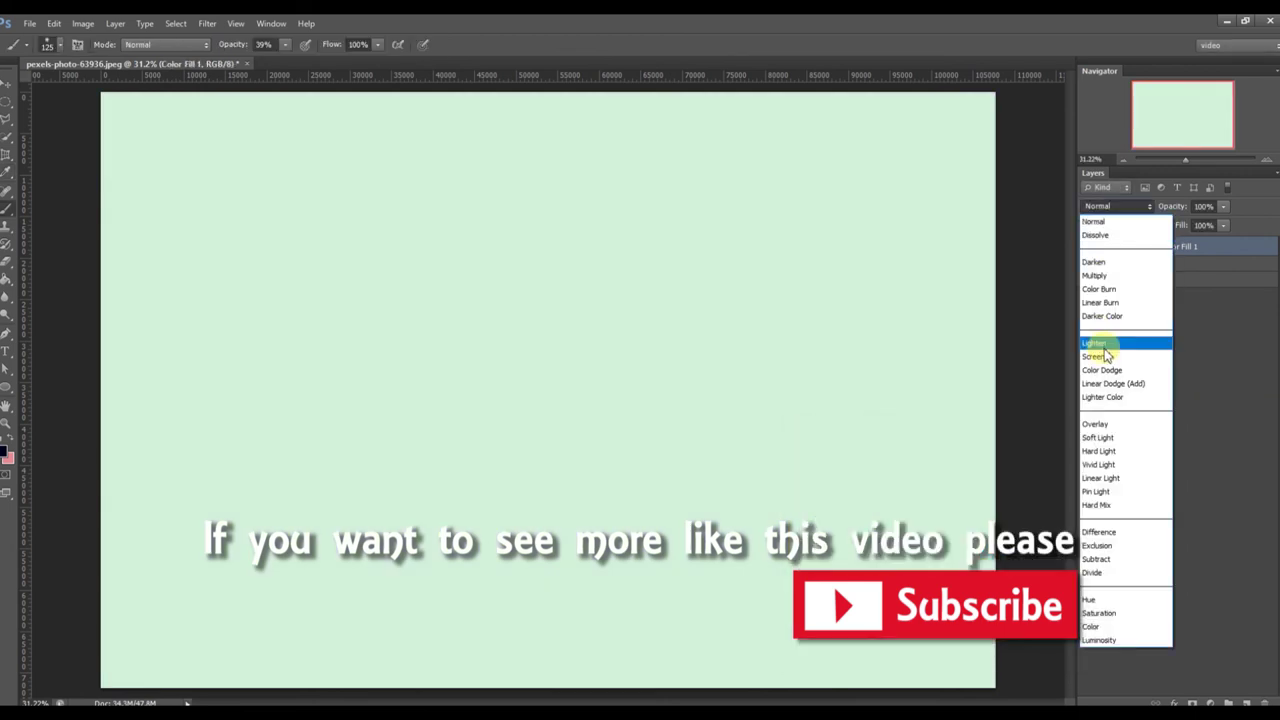
click(1100, 334)
drag(1170, 206, 1154, 206)
click(1117, 206)
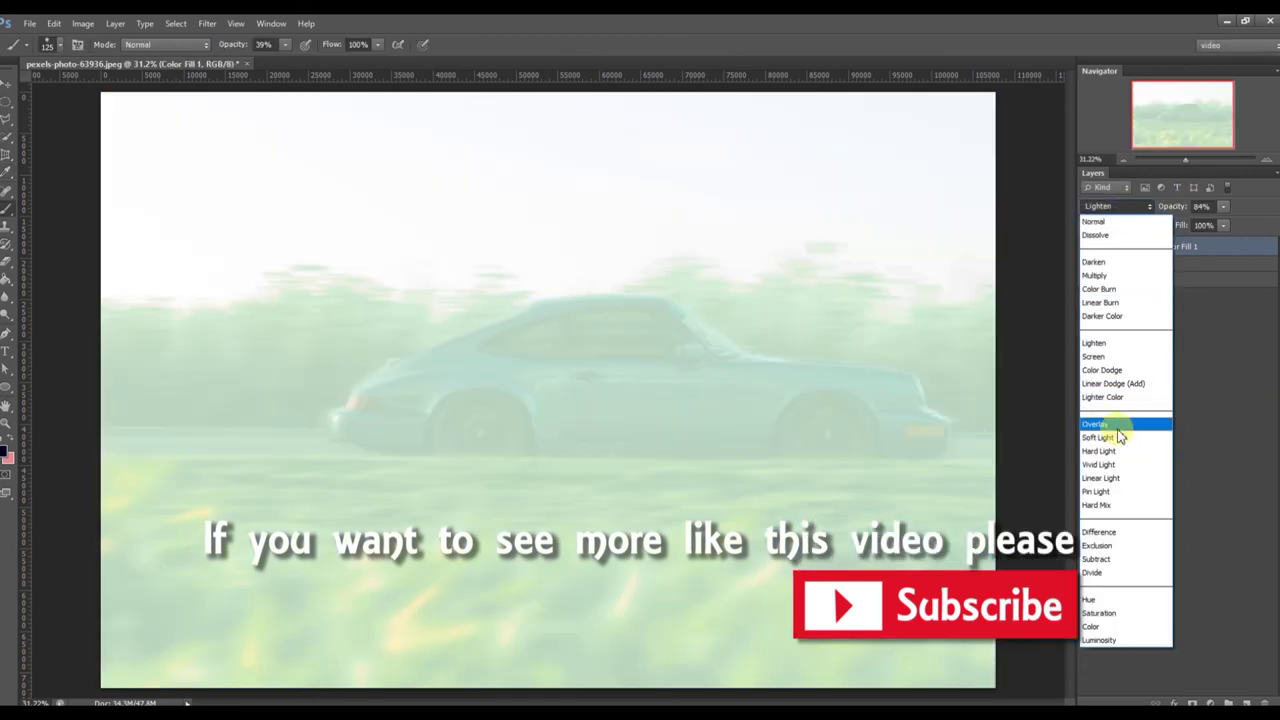
click(1120, 423)
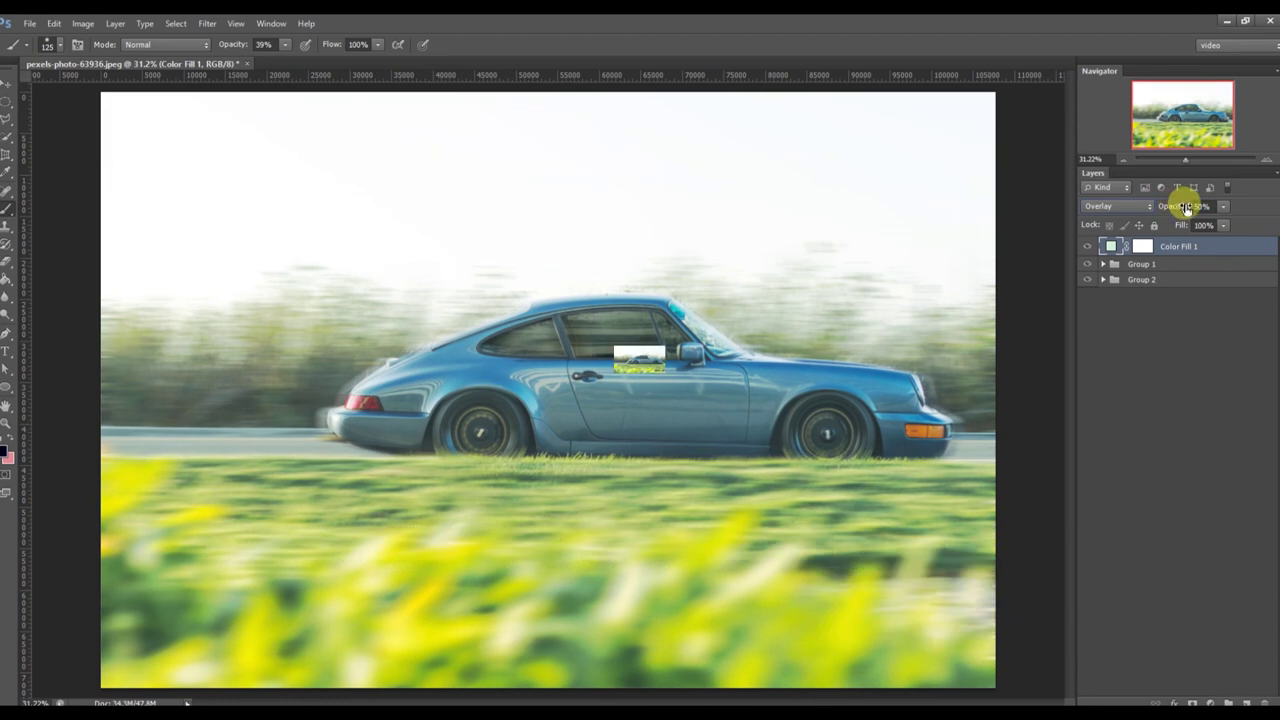